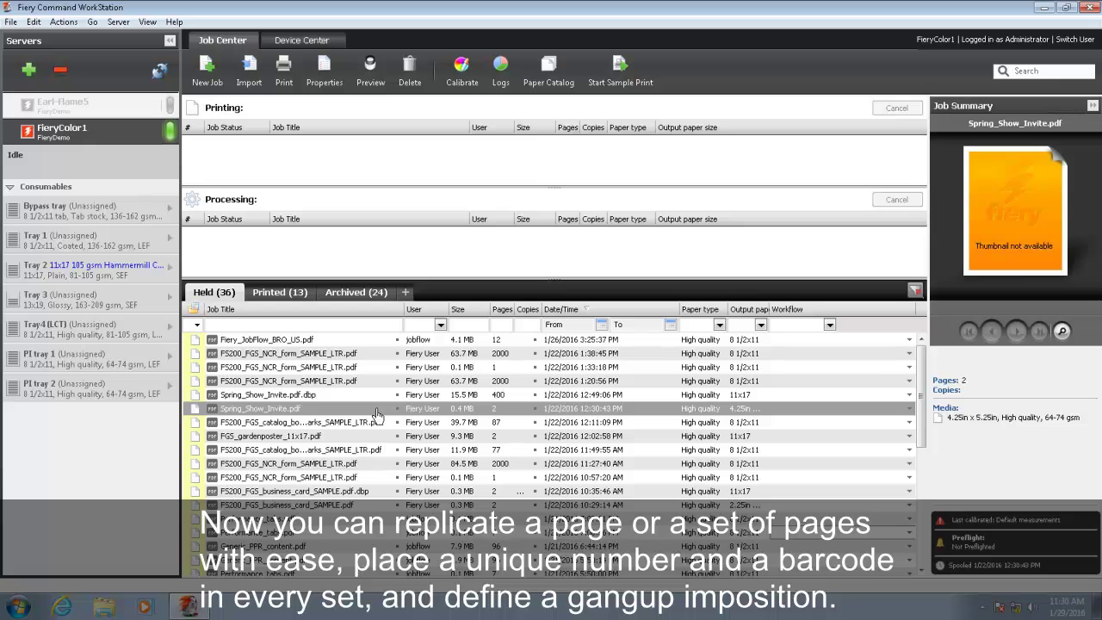
Bring up the context menu for the held Spring_Show_Invite.pdf job
{"action": "right_click", "coordinate": [376, 416]}
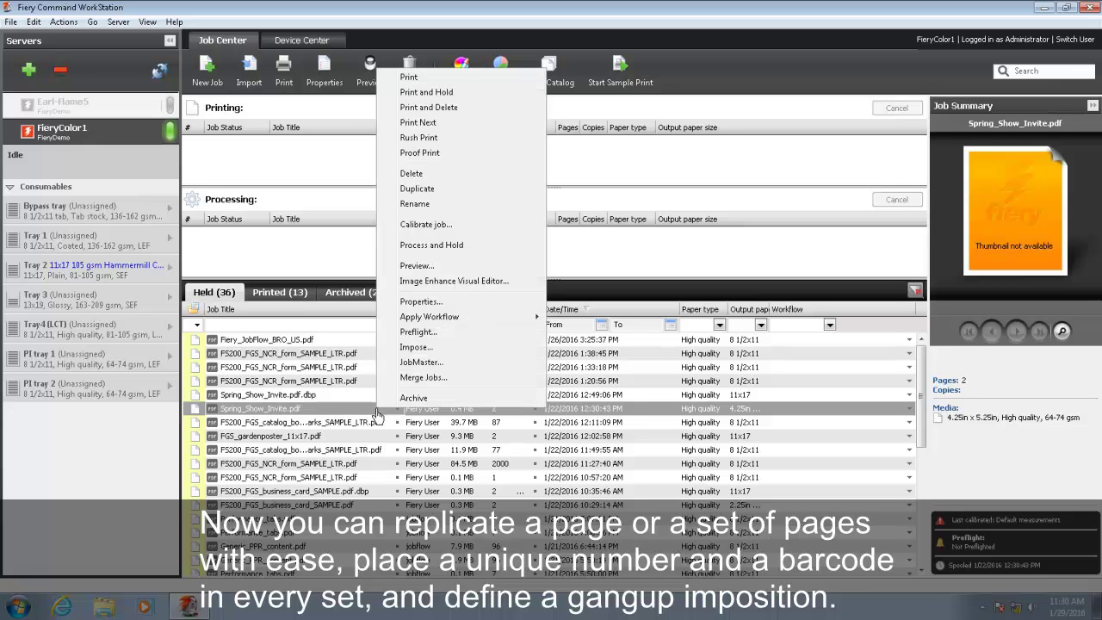
Open Spring_Show_Invite.pdf in JobMaster from the context menu
{"action": "left_click", "coordinate": [408, 365]}
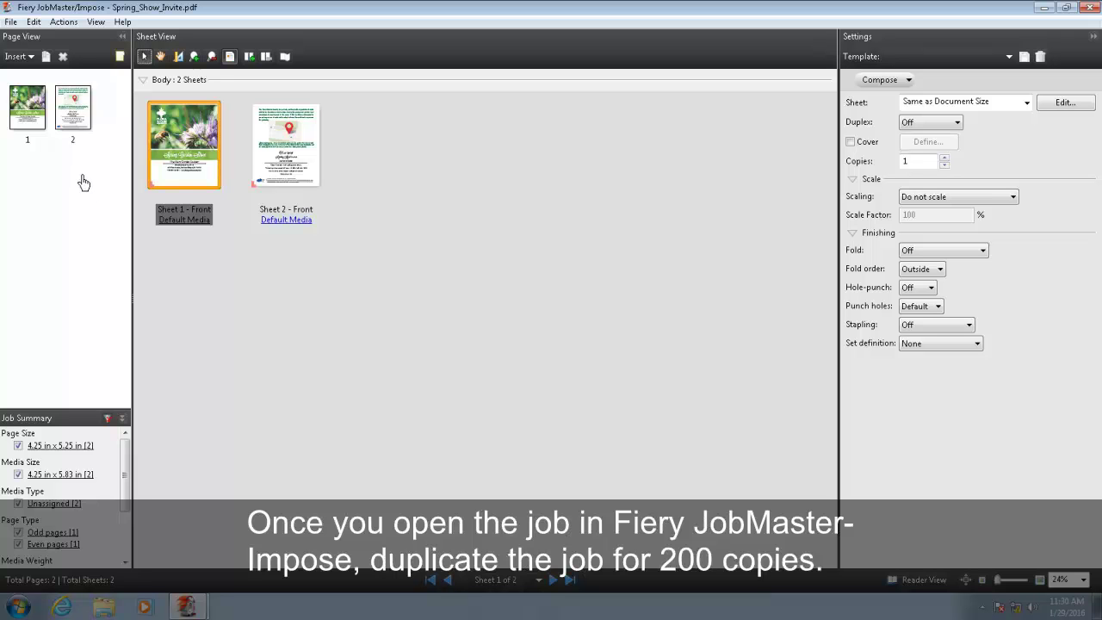
Duplicate the job to 200 total copies, giving 400 pages on 400 sheets
{"action": "left_click", "coordinate": [35, 23]}
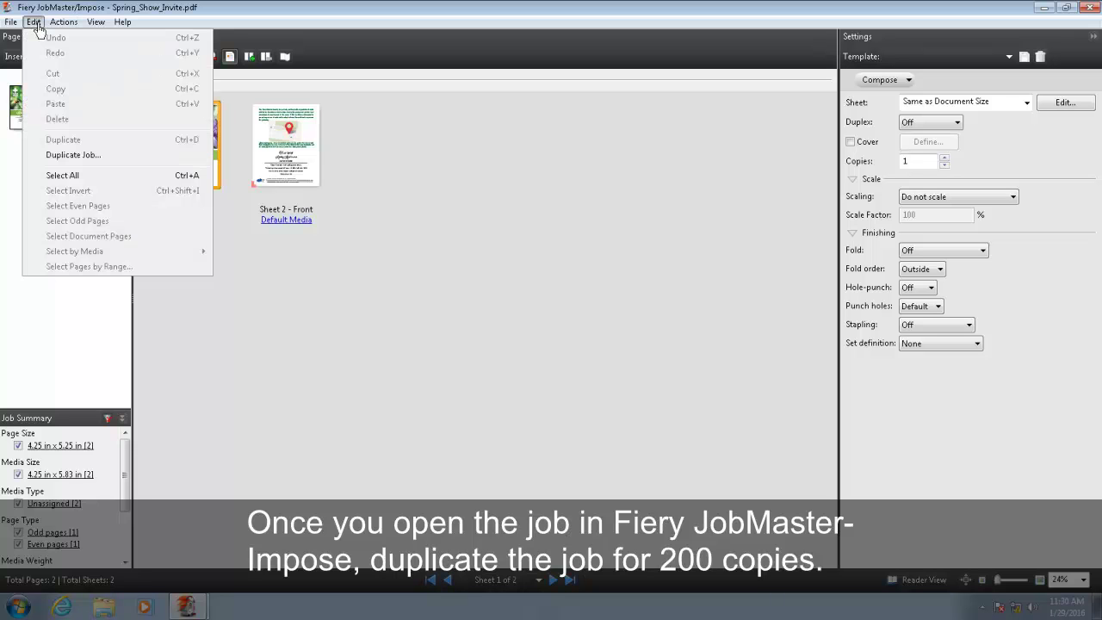
{"action": "left_click", "coordinate": [51, 160]}
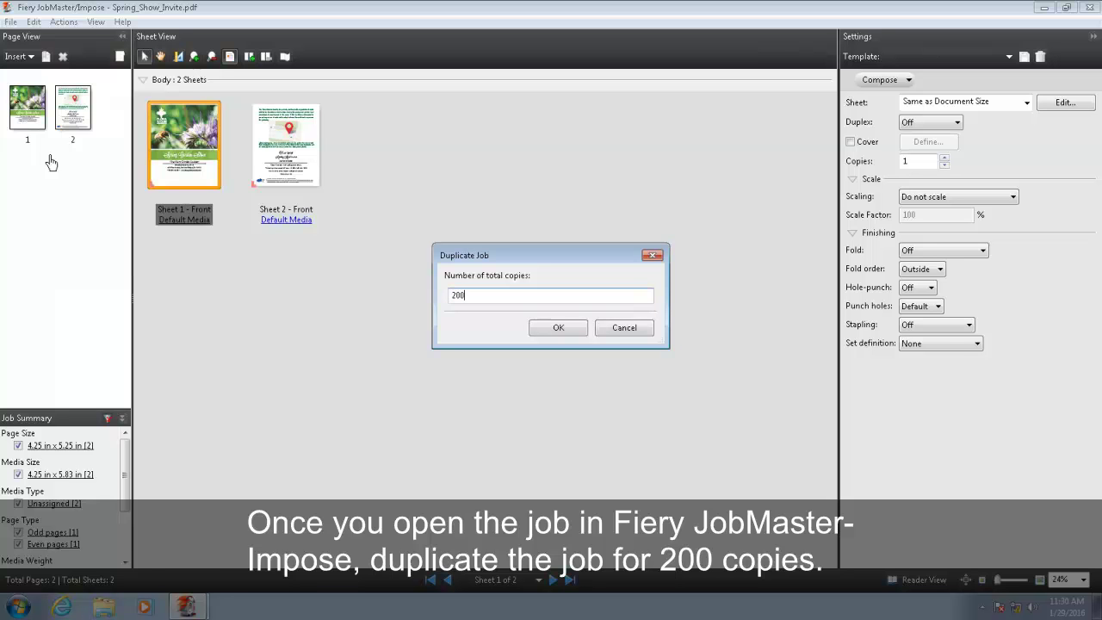
{"action": "key", "text": "Return"}
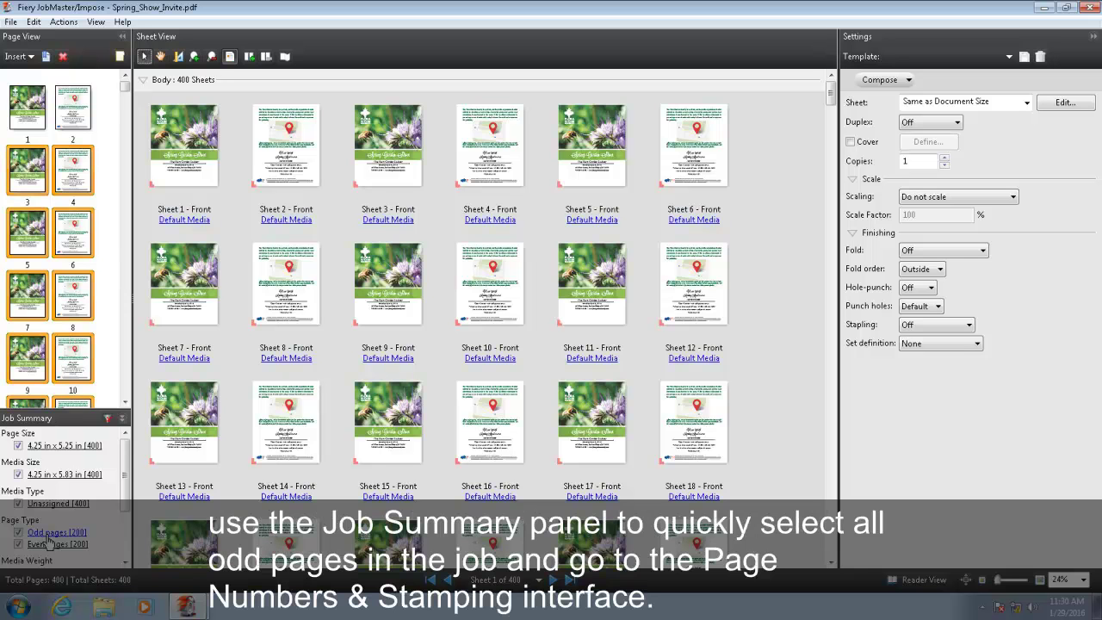
Select all 200 odd pages and open the Page Numbers & Stamping editor
{"action": "left_click", "coordinate": [49, 536]}
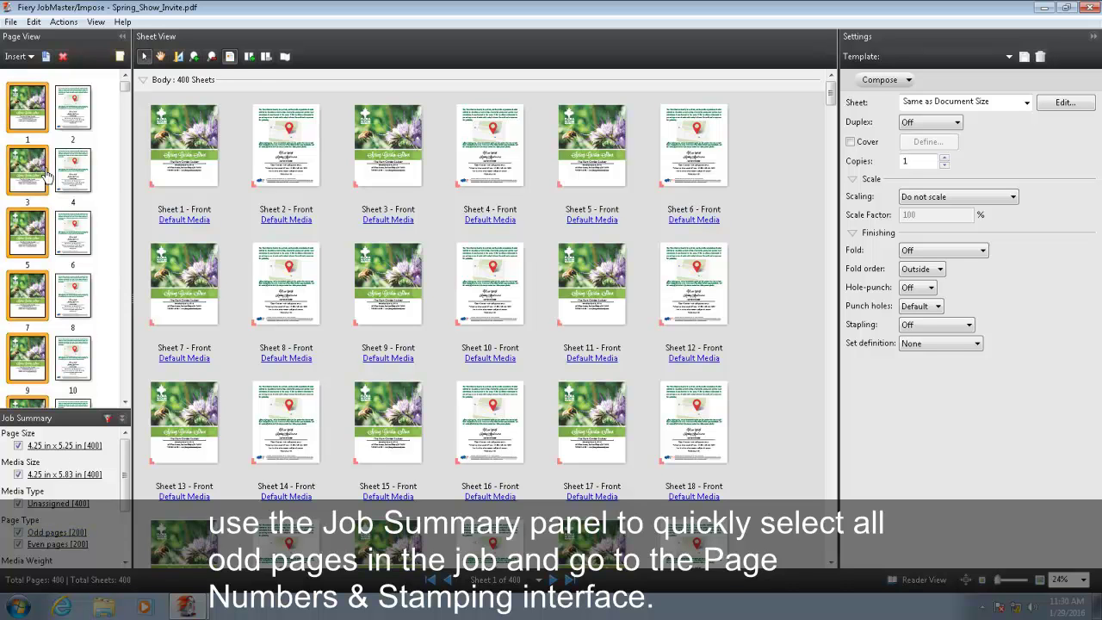
{"action": "left_click", "coordinate": [63, 21]}
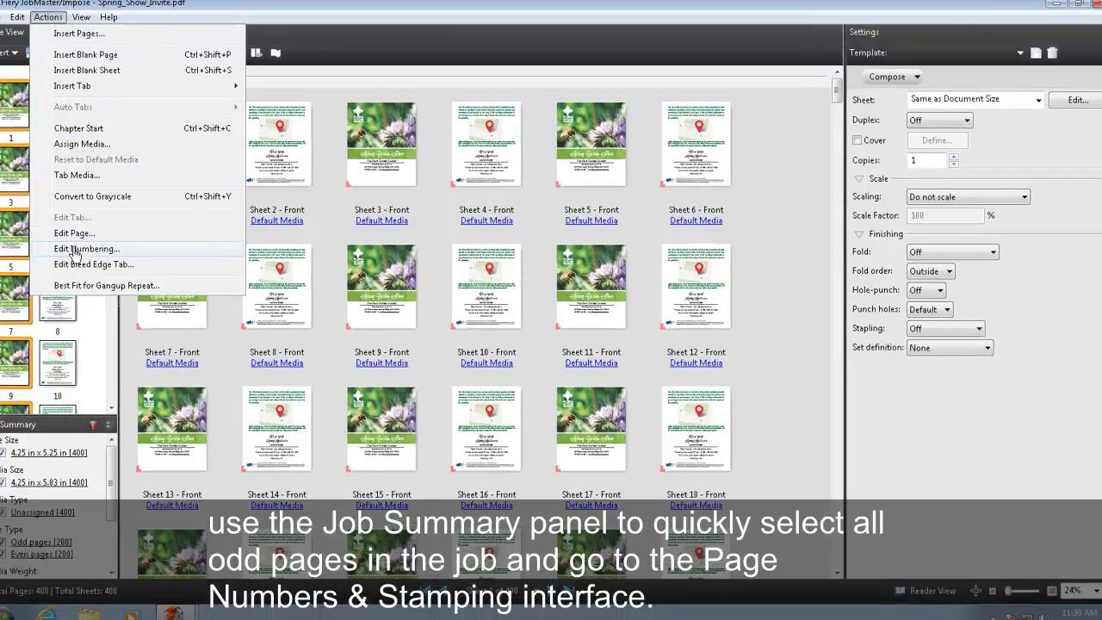
{"action": "left_click", "coordinate": [97, 247]}
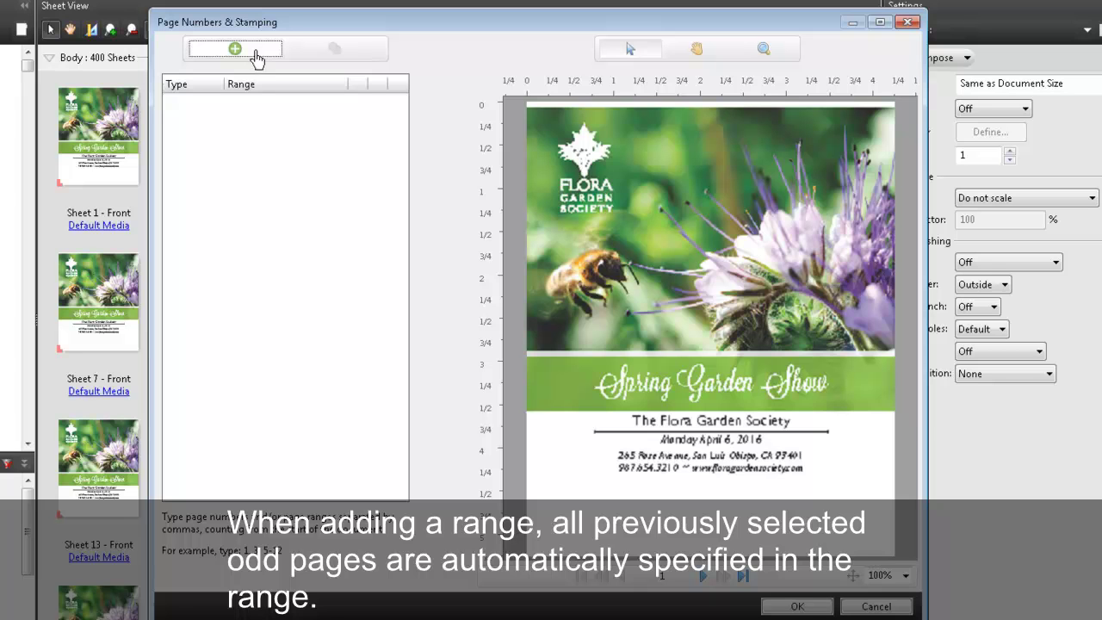
Add a page-number range for the odd pages and widen its text box across the page
{"action": "left_click", "coordinate": [235, 49]}
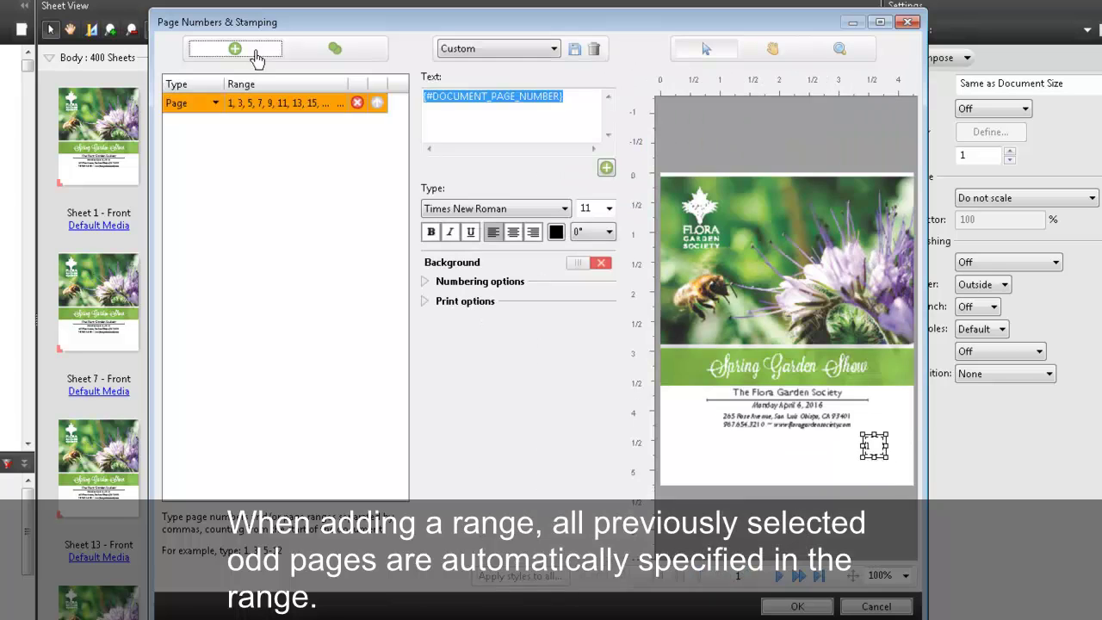
{"action": "left_click_drag", "start_coordinate": [862, 458], "coordinate": [660, 463]}
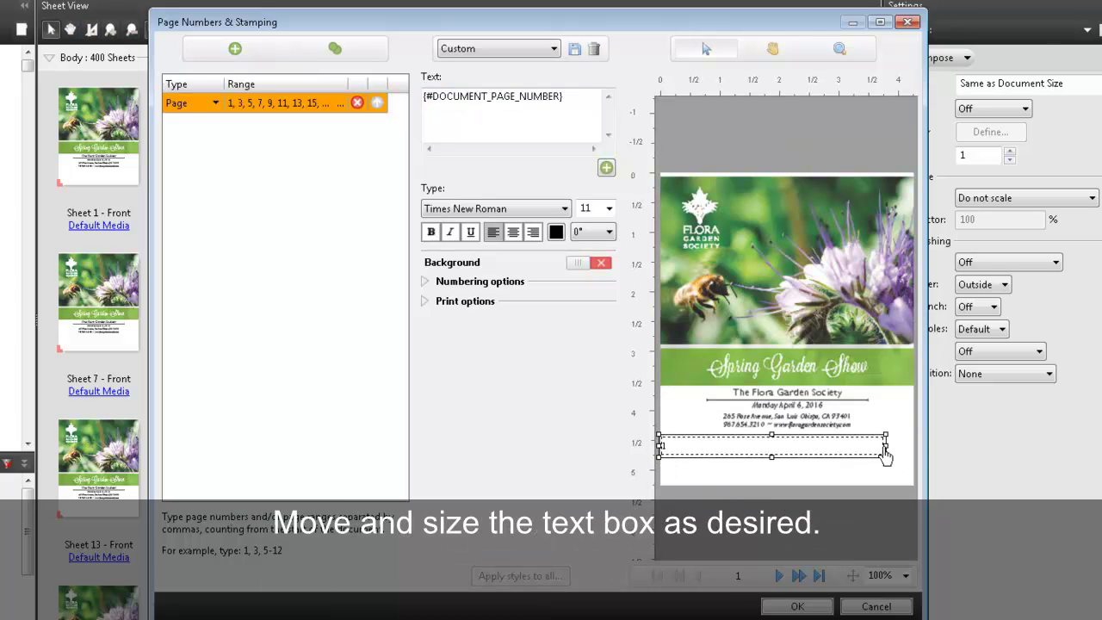
{"action": "left_click_drag", "start_coordinate": [886, 453], "coordinate": [915, 455]}
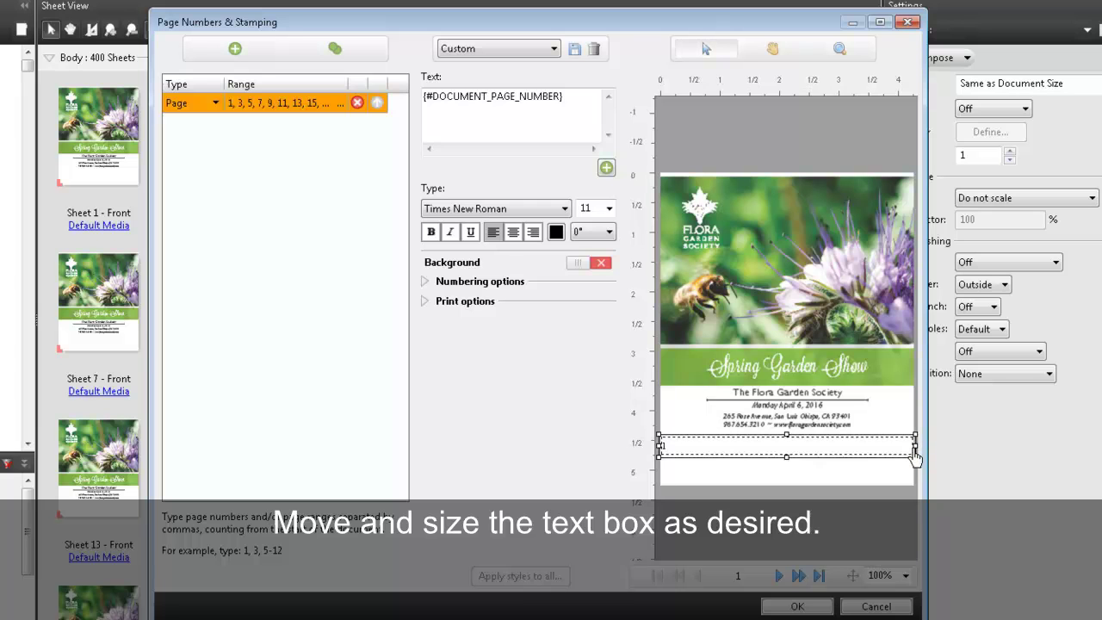
Centre the stamp and make it read TICKET with a five-digit number, previewing TICKET 00001
{"action": "left_click", "coordinate": [513, 233]}
{"action": "left_click", "coordinate": [426, 97]}
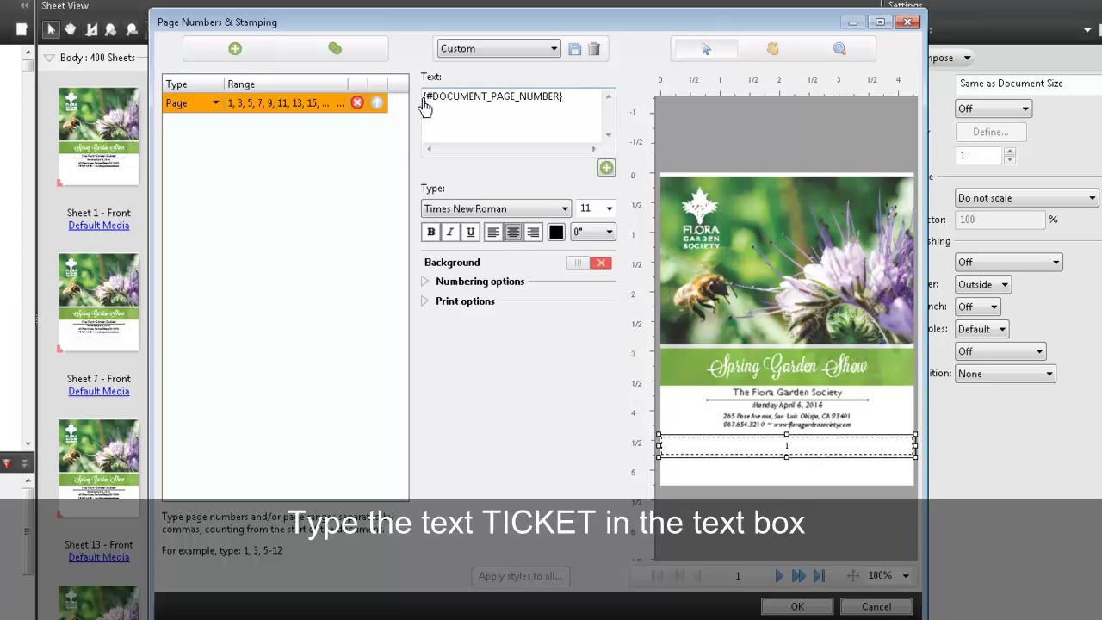
{"action": "type", "text": "TICKET"}
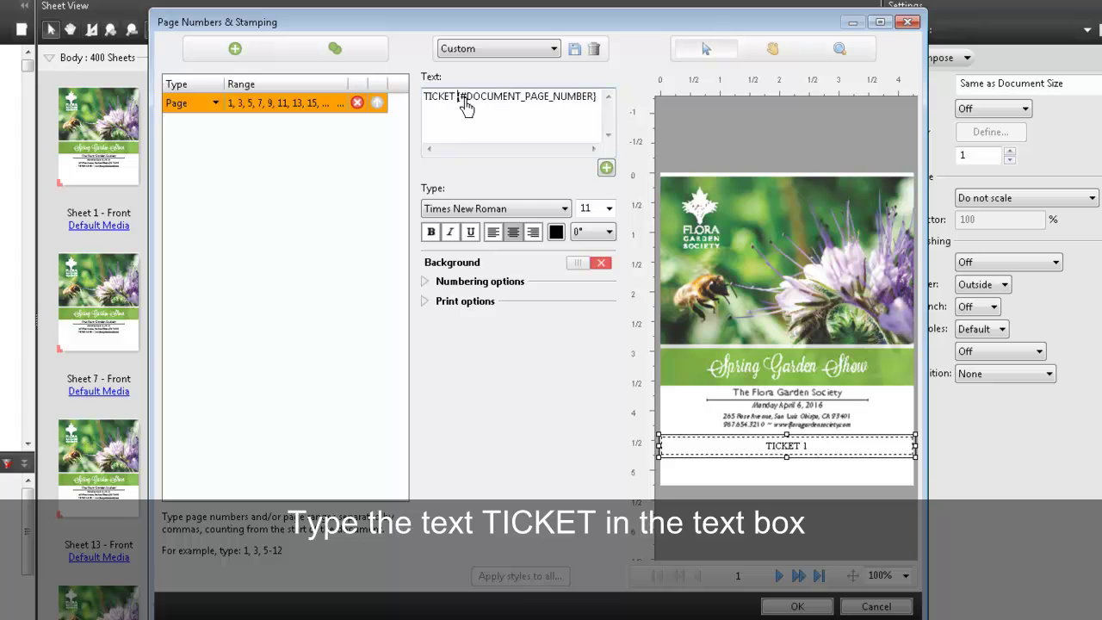
{"action": "type", "text": "05"}
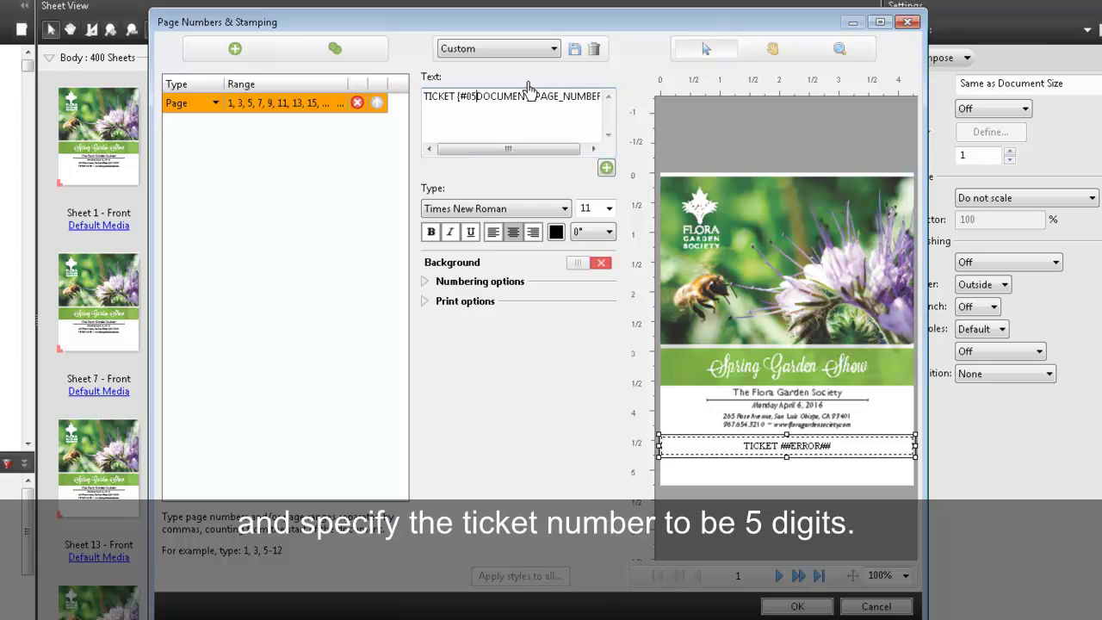
{"action": "type", "text": ":"}
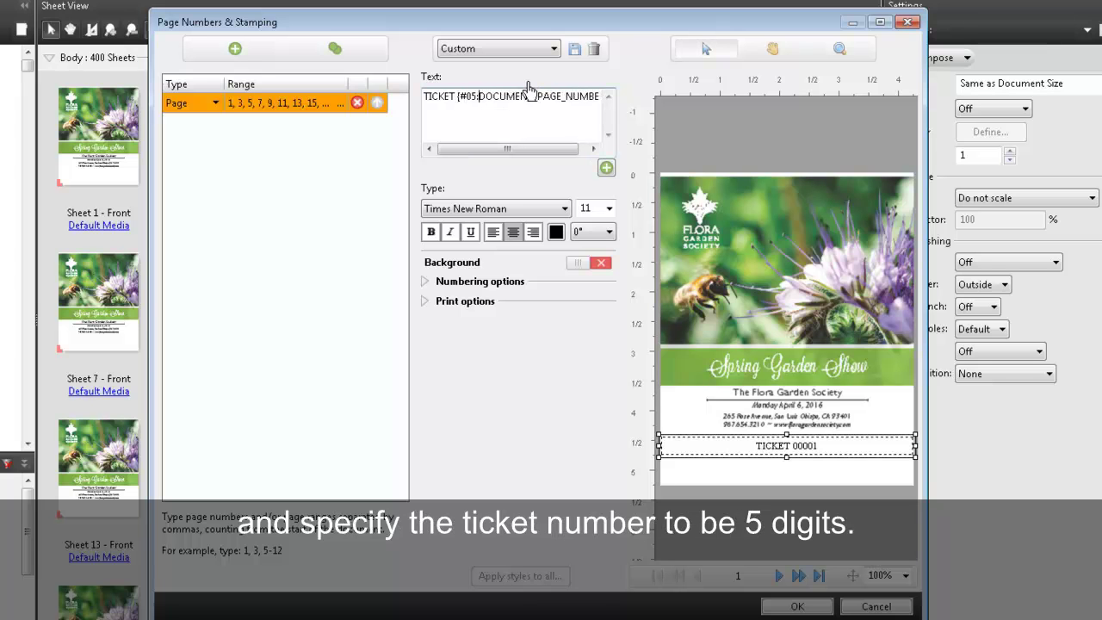
Set the TICKET stamp to 26-pt bold Arial and raise its box slightly
{"action": "left_click", "coordinate": [608, 209]}
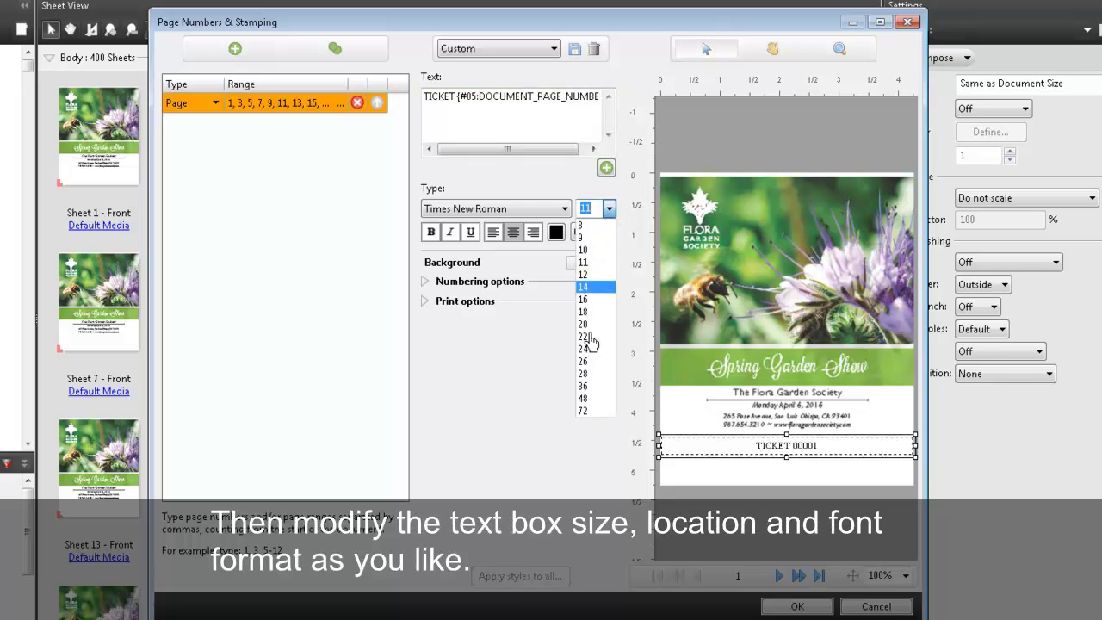
{"action": "left_click", "coordinate": [585, 361]}
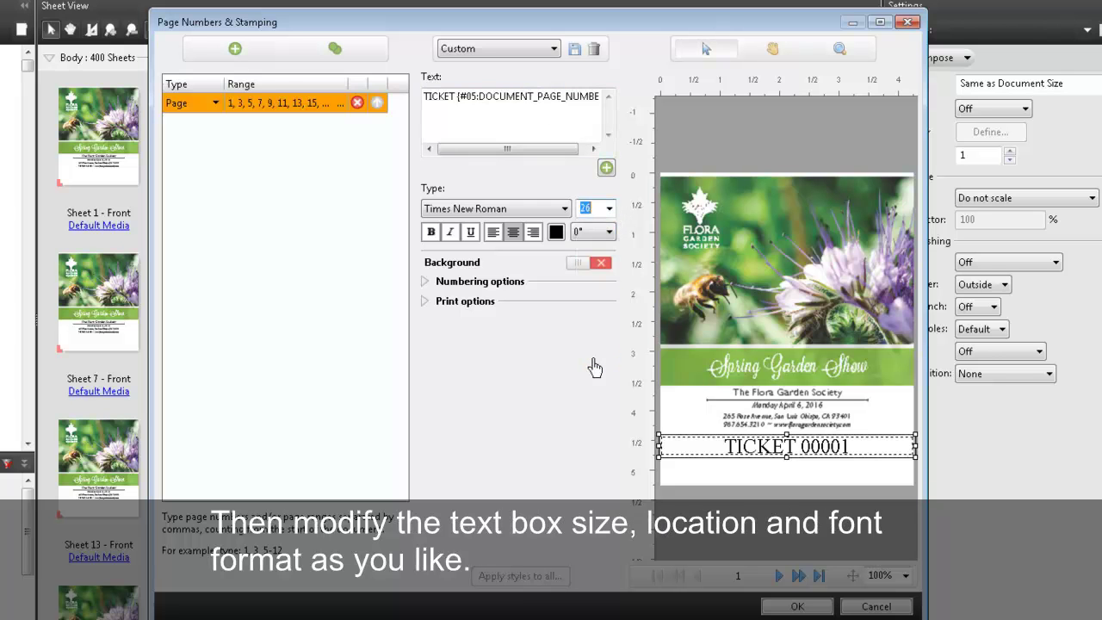
{"action": "left_click", "coordinate": [800, 447]}
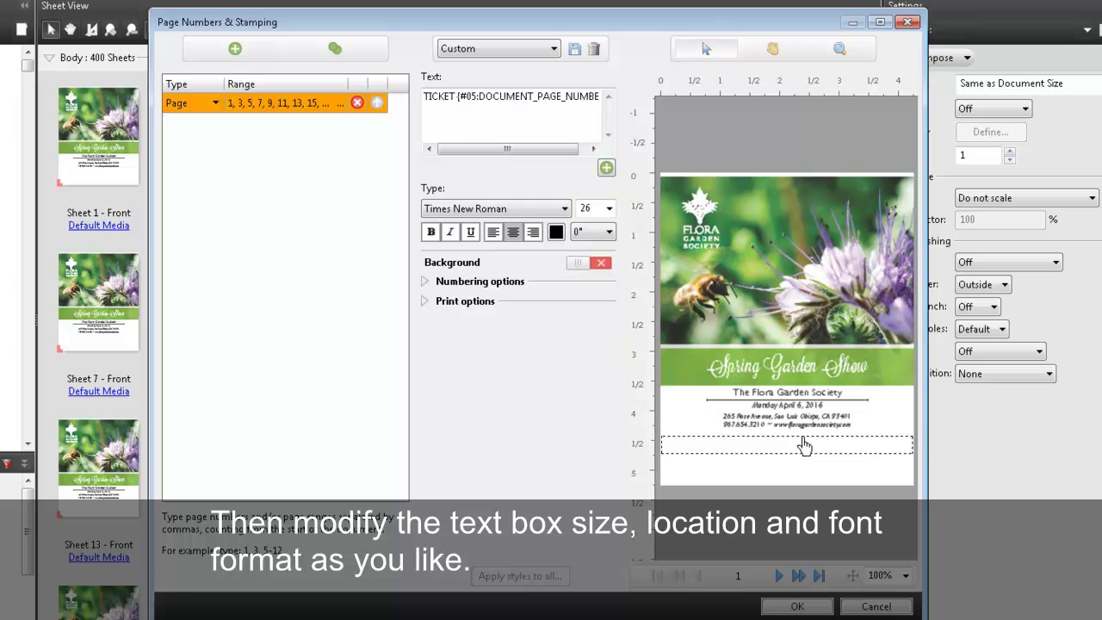
{"action": "left_click_drag", "start_coordinate": [802, 444], "coordinate": [802, 439]}
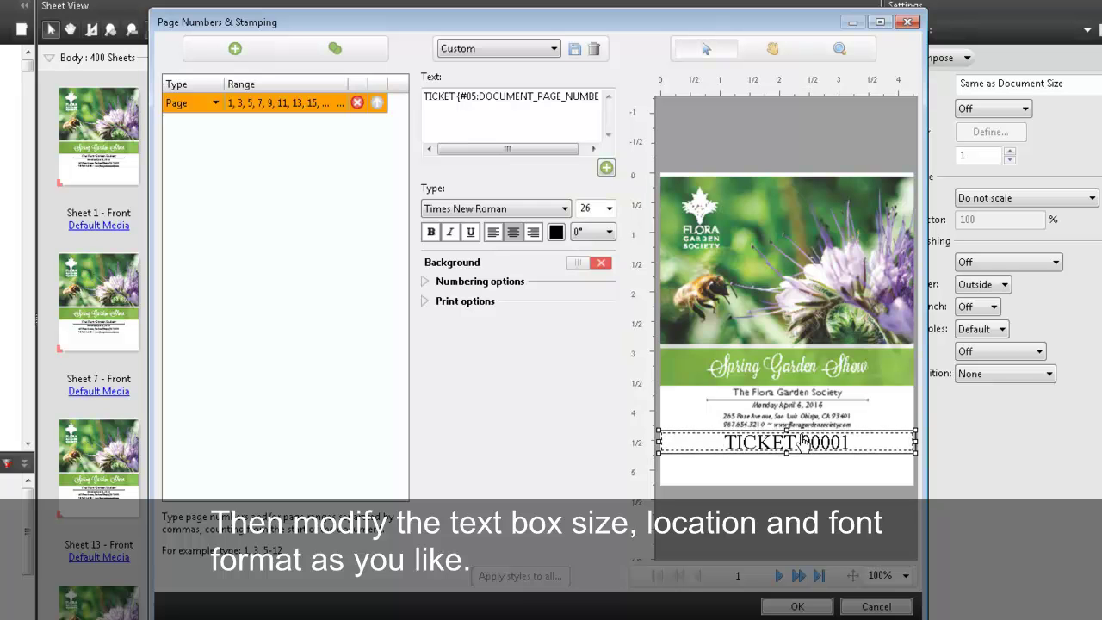
{"action": "left_click", "coordinate": [565, 209]}
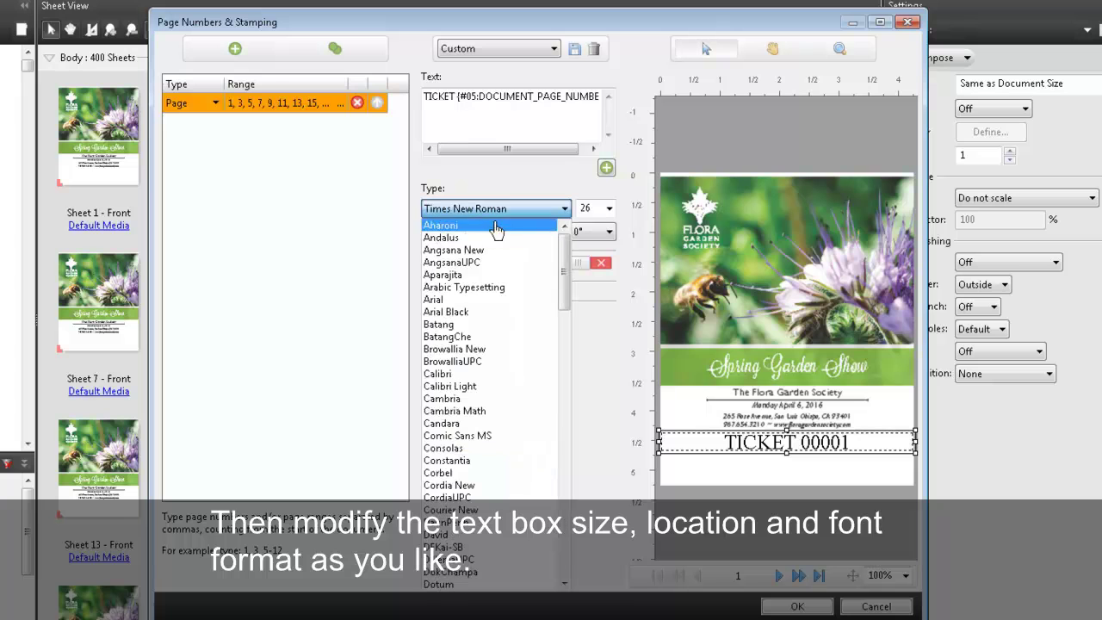
{"action": "left_click", "coordinate": [497, 300]}
{"action": "left_click", "coordinate": [432, 232]}
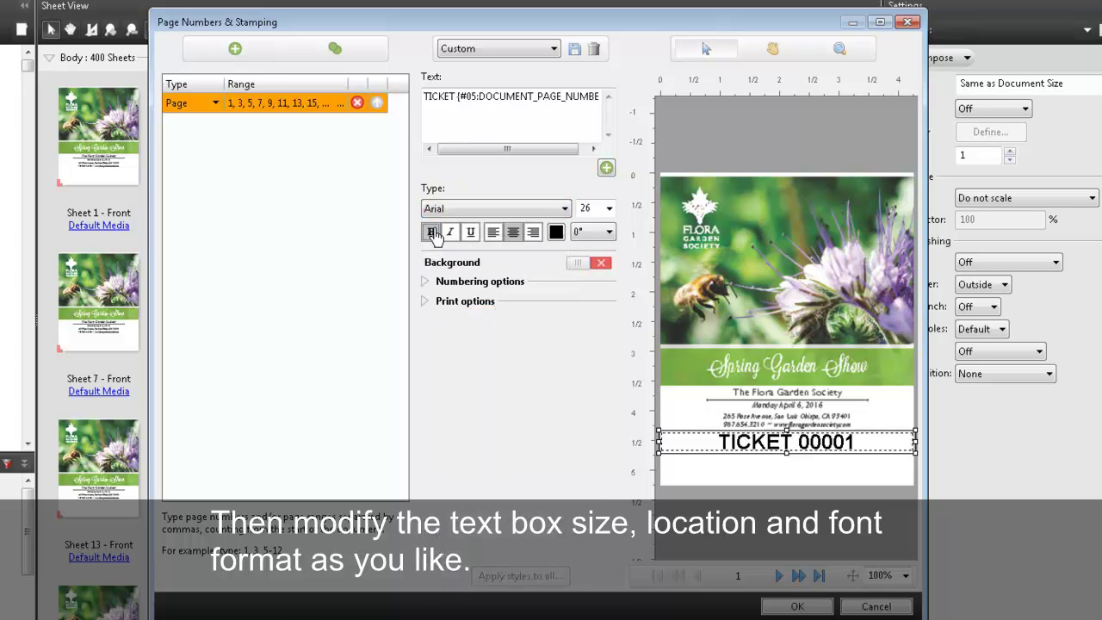
Count only the odd pages and use custom numbering starting at 1234
{"action": "left_click", "coordinate": [426, 283]}
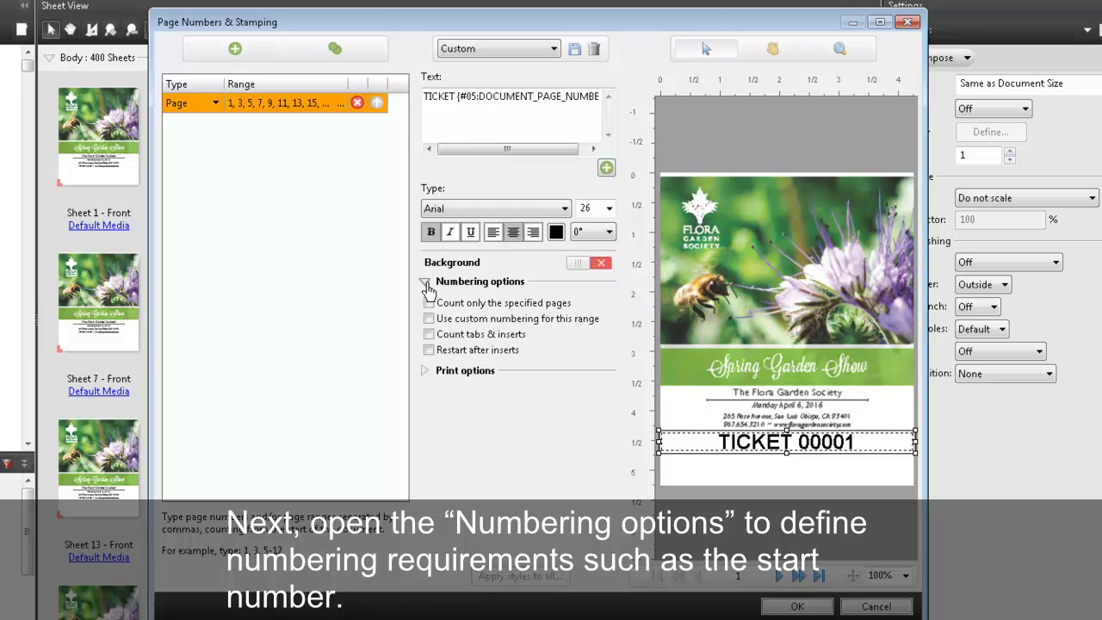
{"action": "left_click", "coordinate": [428, 302]}
{"action": "left_click", "coordinate": [428, 318]}
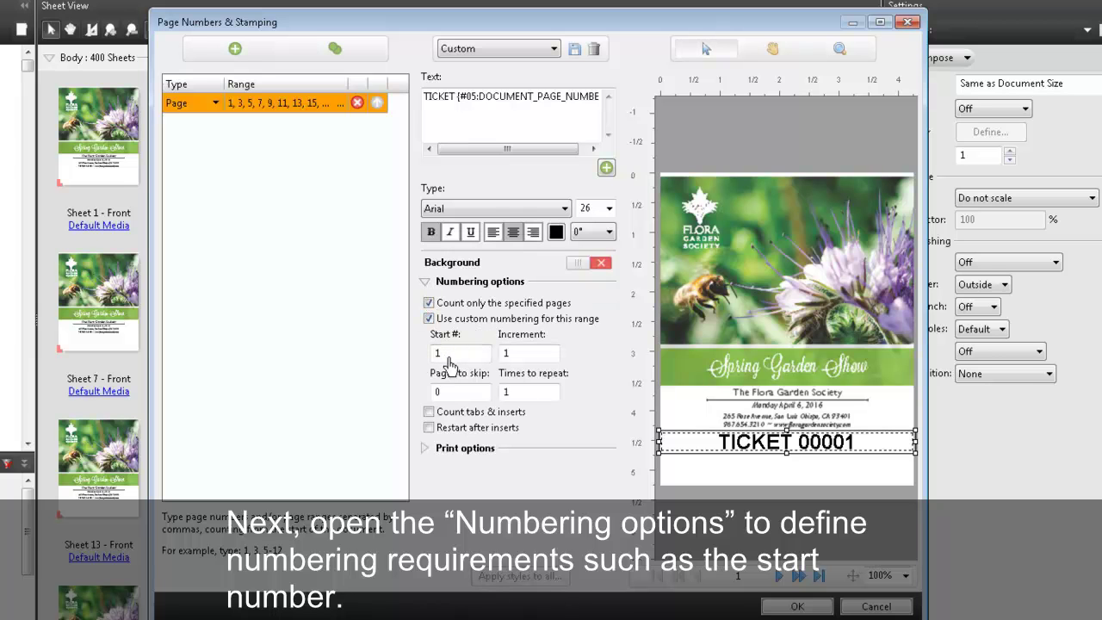
{"action": "left_click", "coordinate": [448, 360]}
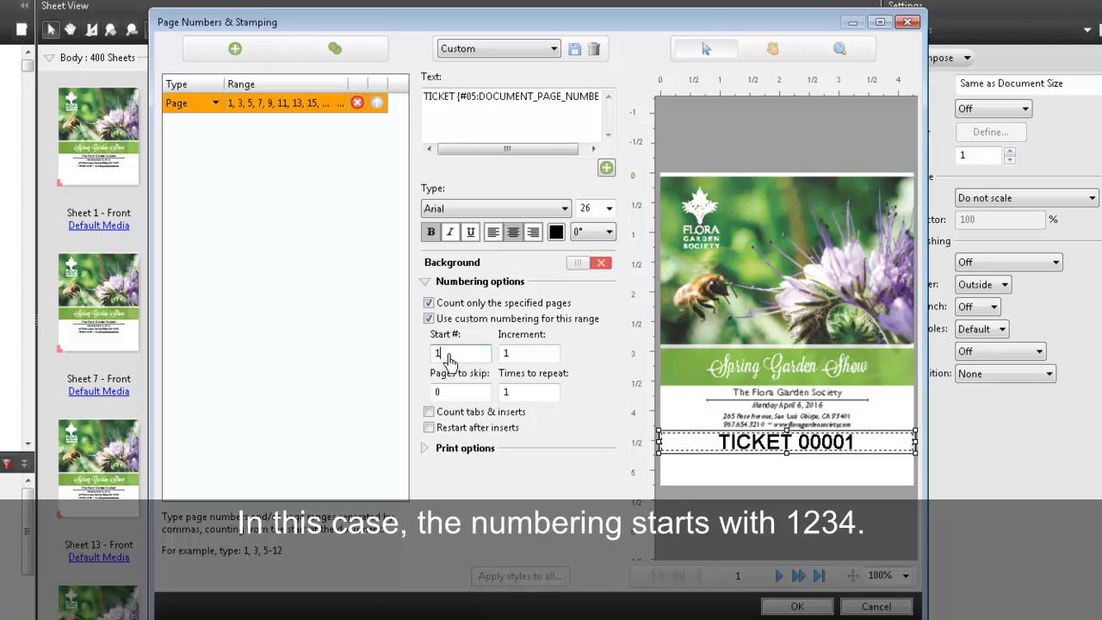
{"action": "type", "text": "234"}
{"action": "left_click", "coordinate": [525, 359]}
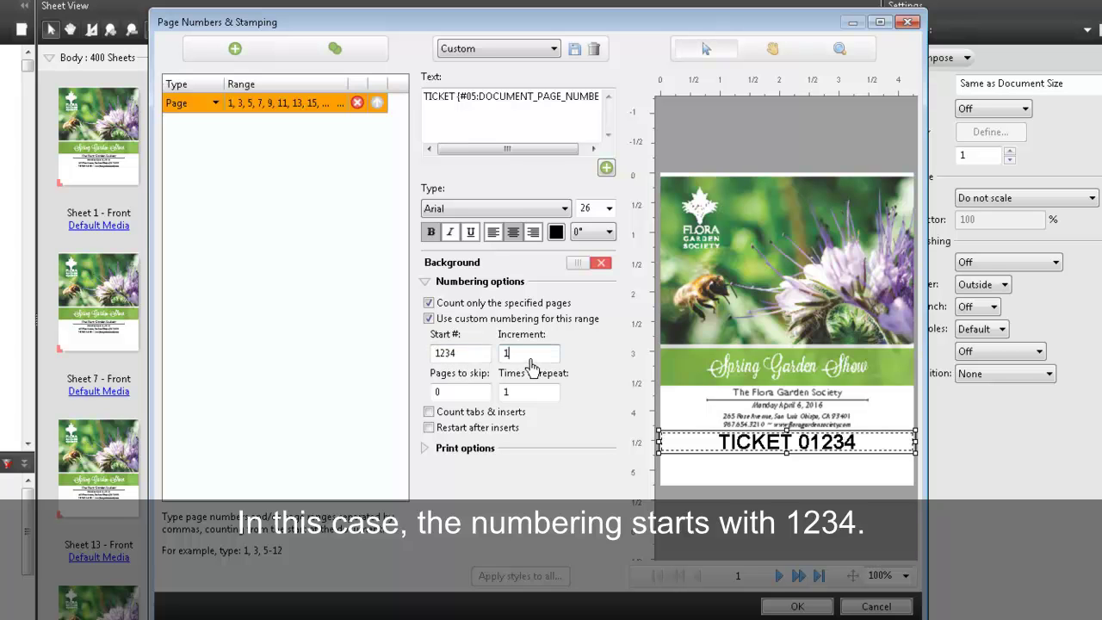
Page through the preview to confirm TICKET 01235 and 01236 on pages 3 and 5
{"action": "left_click", "coordinate": [779, 576]}
{"action": "left_click", "coordinate": [779, 576]}
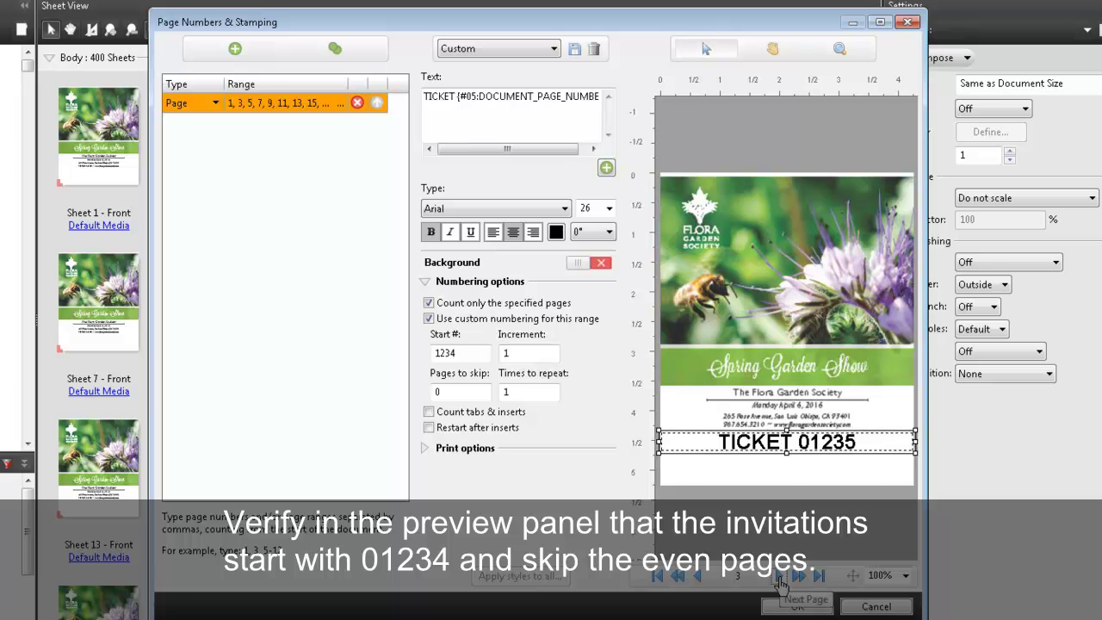
{"action": "left_click", "coordinate": [779, 576]}
{"action": "left_click", "coordinate": [779, 576]}
{"action": "left_click", "coordinate": [656, 576]}
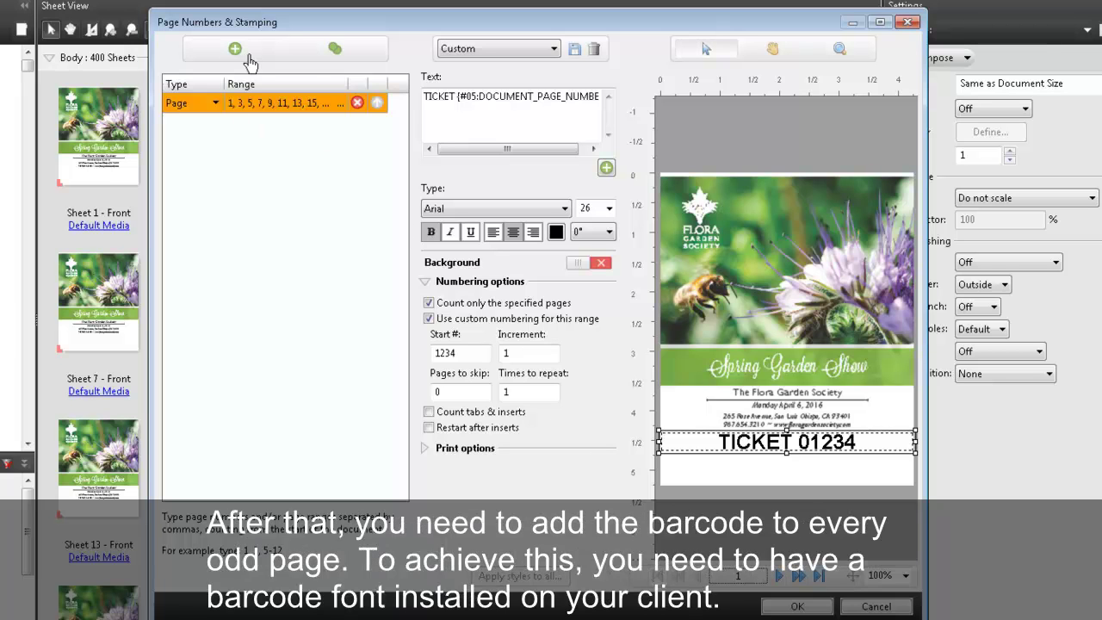
Duplicate the ticket stamp, strip 'TICKET ' from its text, and move it below the TICKET line
{"action": "left_click", "coordinate": [325, 50]}
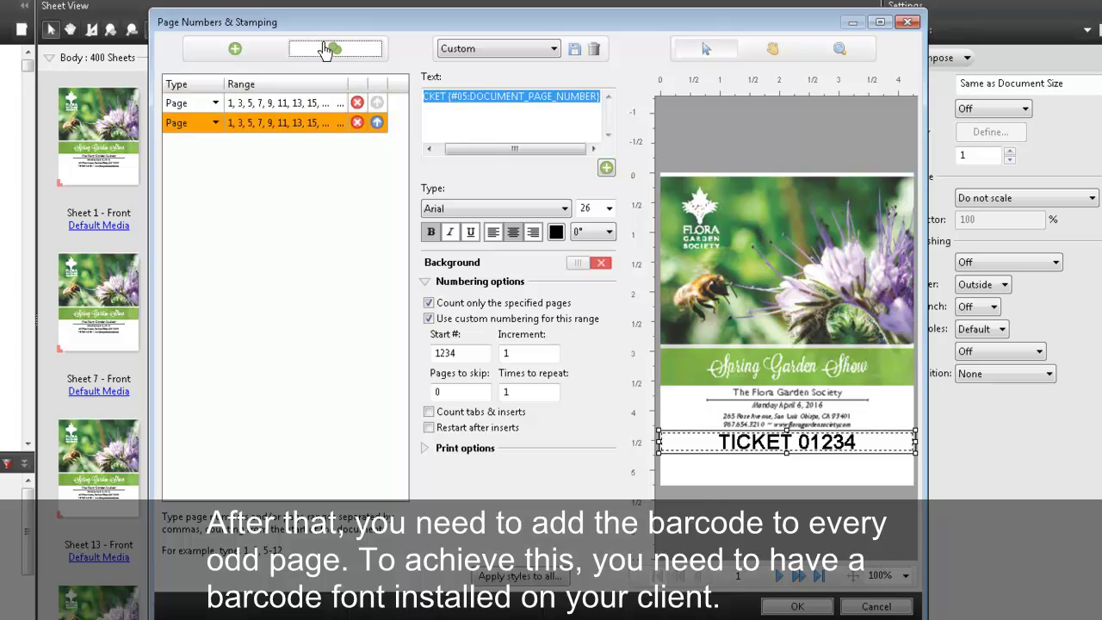
{"action": "left_click", "coordinate": [448, 102]}
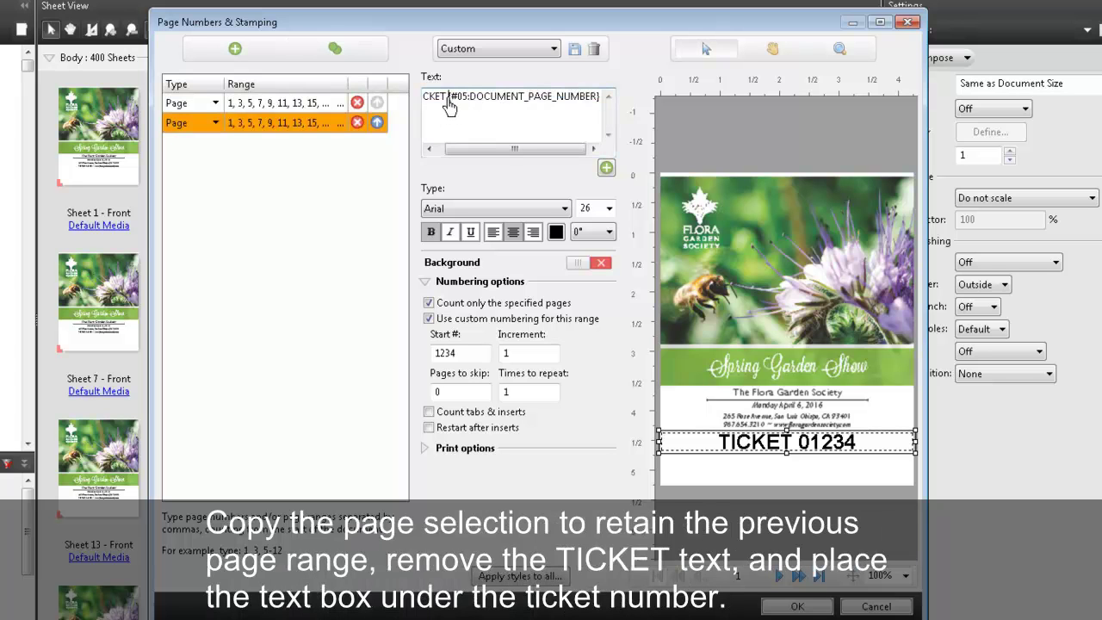
{"action": "left_click_drag", "start_coordinate": [447, 99], "coordinate": [368, 101]}
{"action": "key", "text": "Delete"}
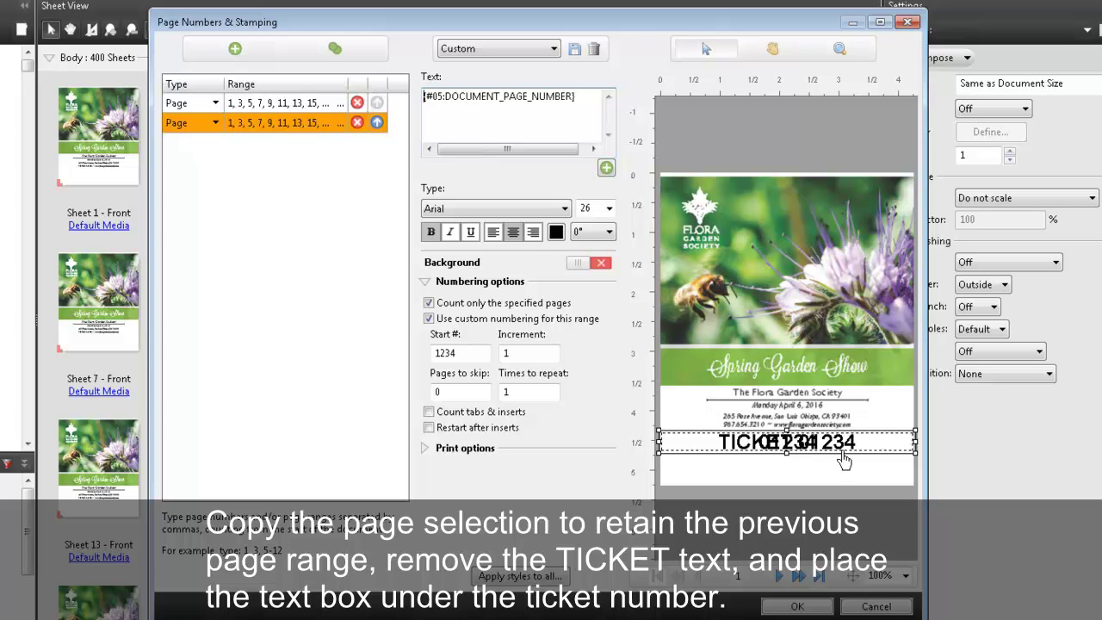
{"action": "left_click_drag", "start_coordinate": [842, 460], "coordinate": [842, 478]}
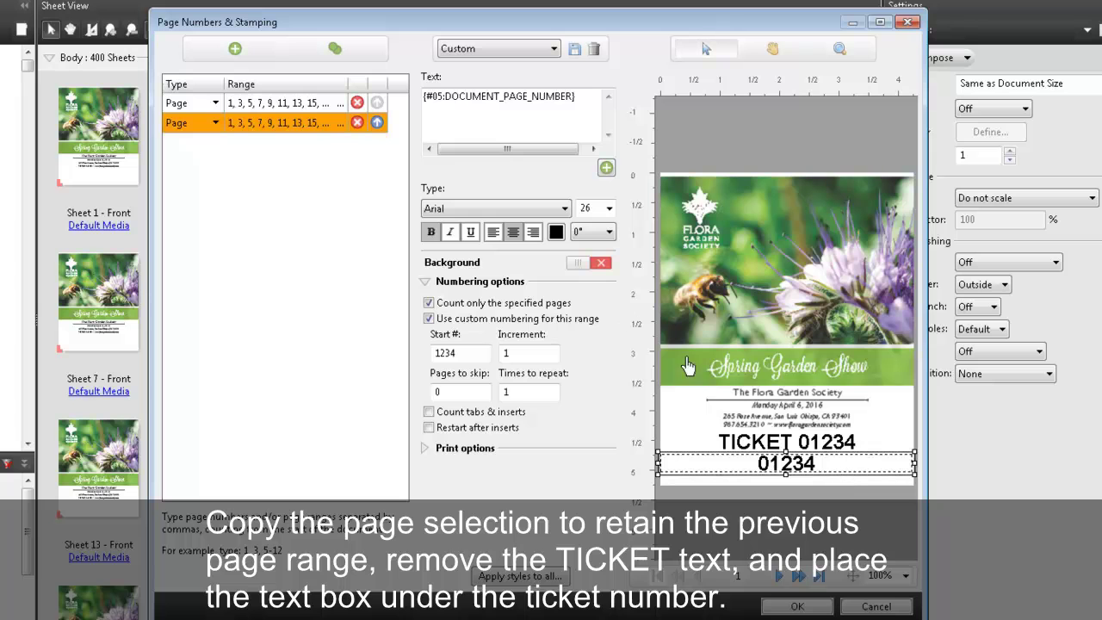
Turn the number into a 28-pt Free 3 of 9 Extended barcode and check pages 2–5
{"action": "left_click", "coordinate": [538, 210]}
{"action": "left_click", "coordinate": [564, 394]}
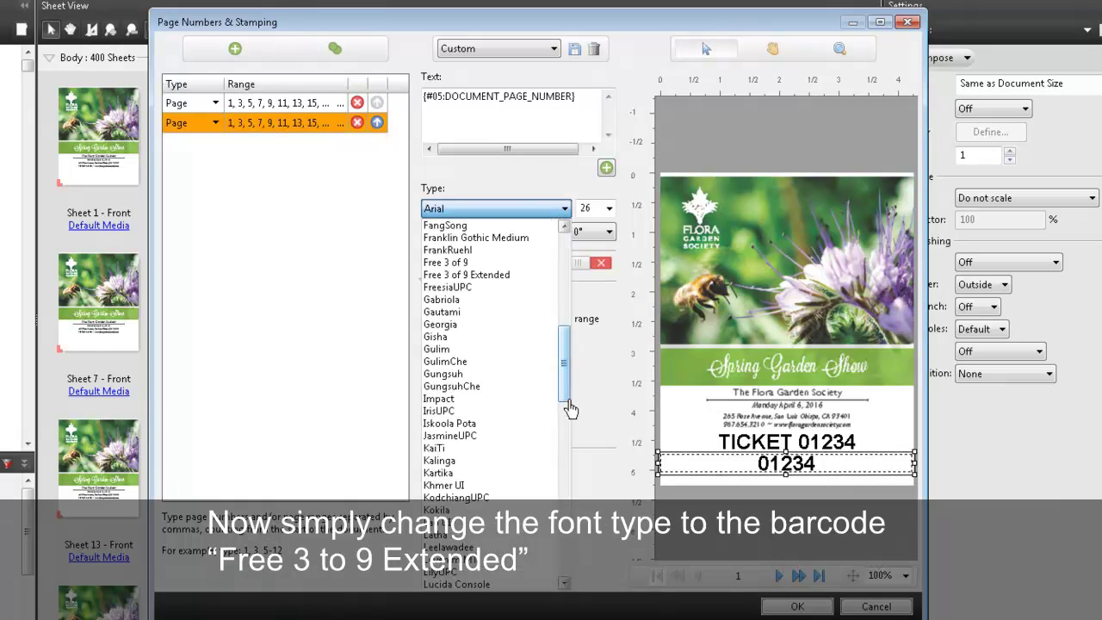
{"action": "left_click", "coordinate": [478, 276]}
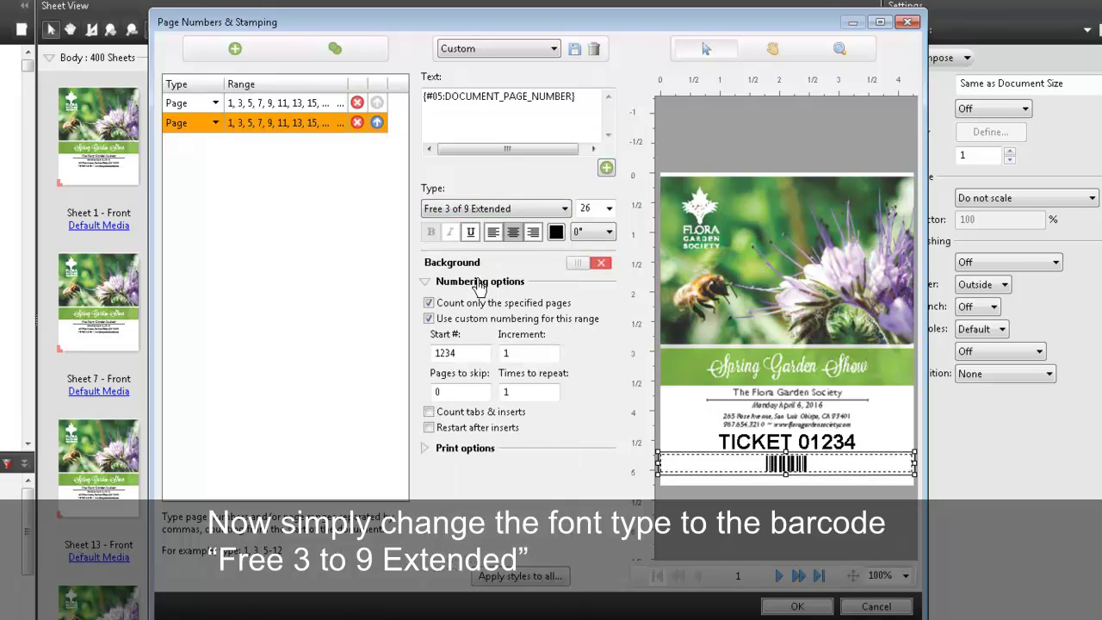
{"action": "left_click", "coordinate": [609, 208]}
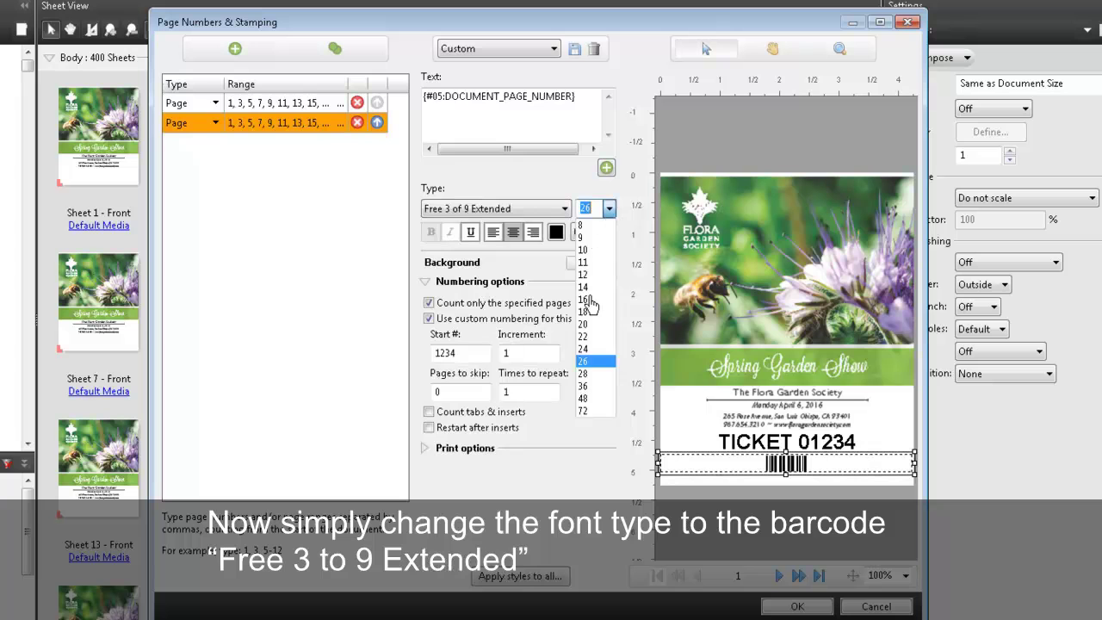
{"action": "left_click", "coordinate": [589, 375]}
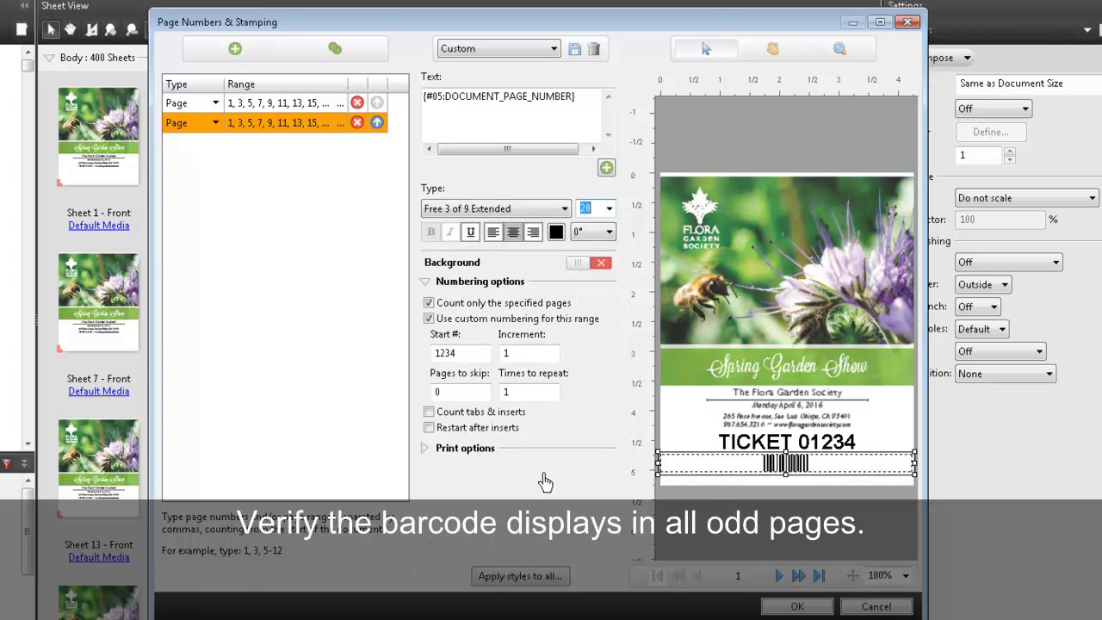
{"action": "left_click", "coordinate": [778, 575]}
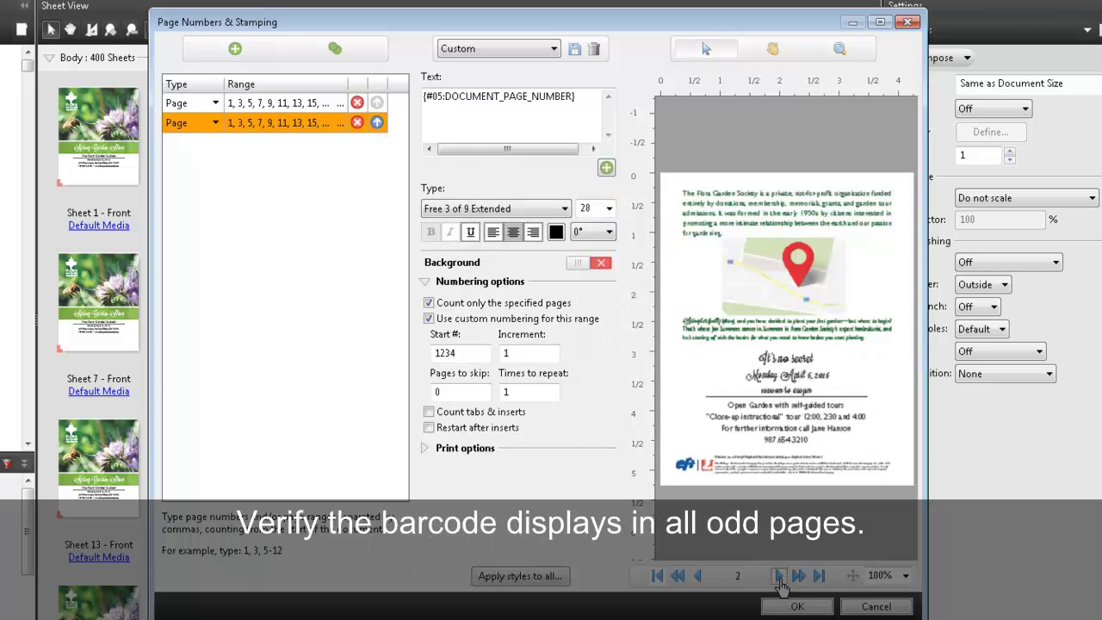
{"action": "left_click", "coordinate": [778, 575]}
{"action": "left_click", "coordinate": [778, 575]}
{"action": "left_click", "coordinate": [778, 575]}
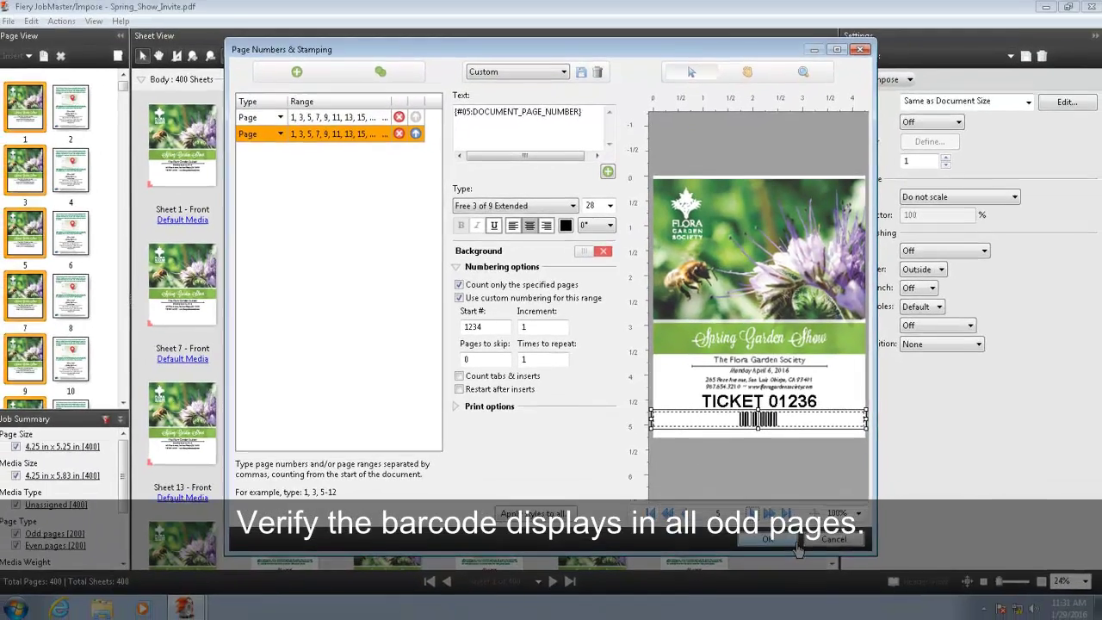
Apply the stamps and set a Unique-Collate Cut gangup with a user-defined 4 x 5 in finish
{"action": "left_click", "coordinate": [793, 545]}
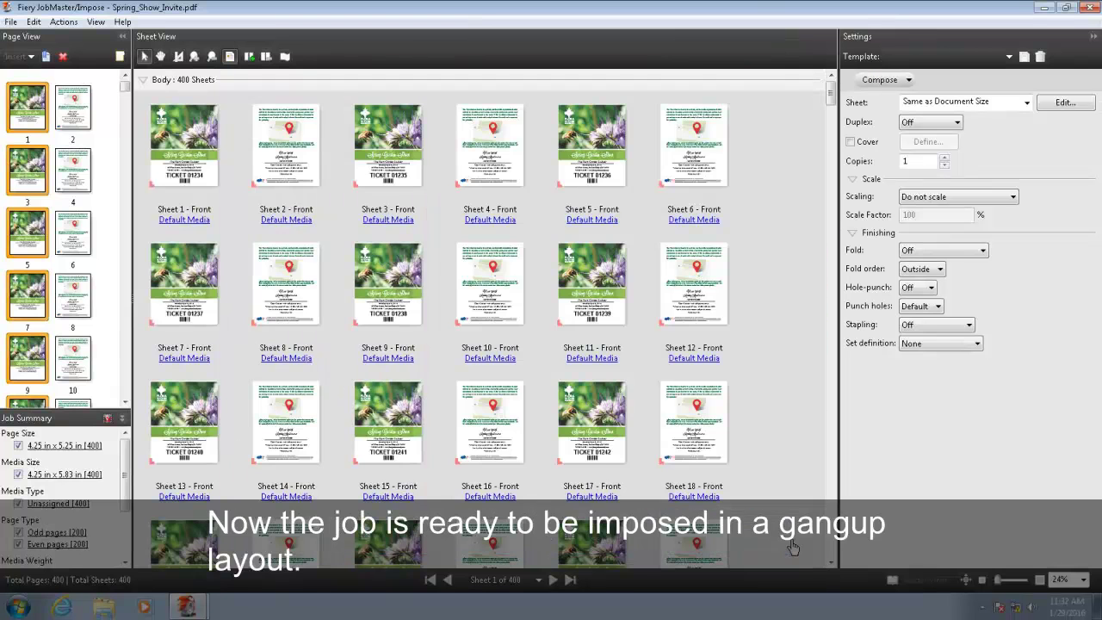
{"action": "left_click", "coordinate": [900, 82]}
{"action": "left_click", "coordinate": [891, 125]}
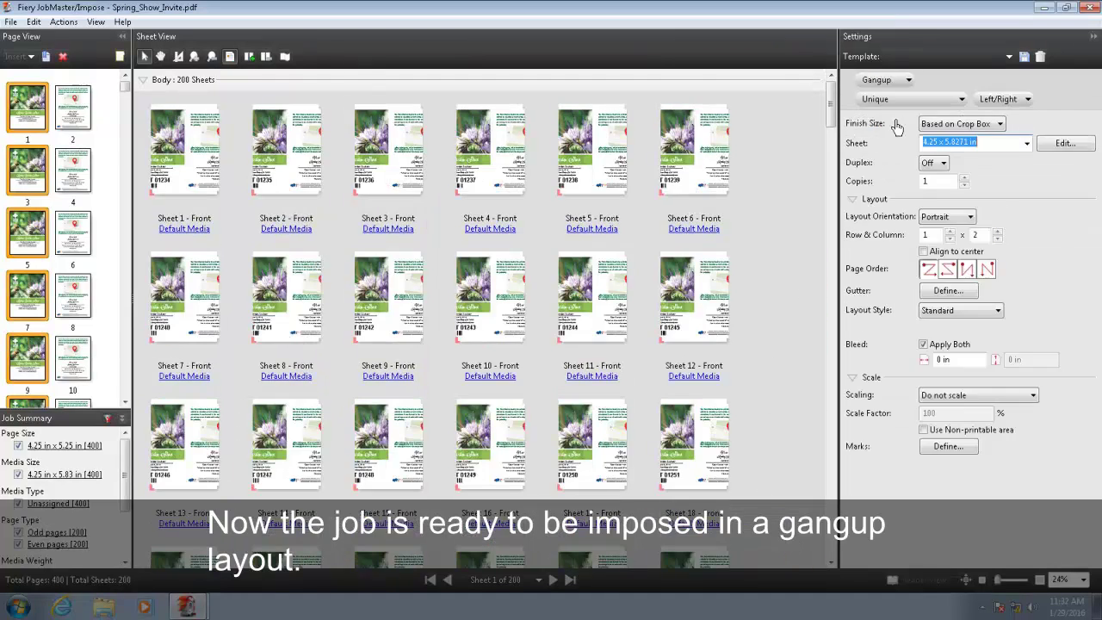
{"action": "left_click", "coordinate": [898, 100]}
{"action": "left_click", "coordinate": [895, 131]}
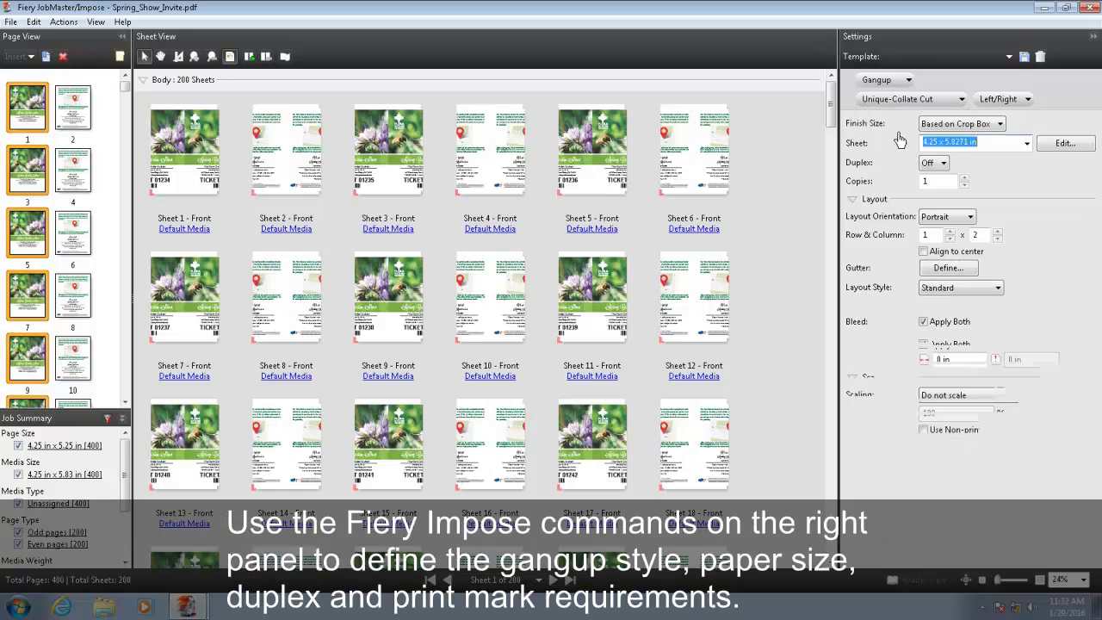
{"action": "left_click", "coordinate": [929, 128]}
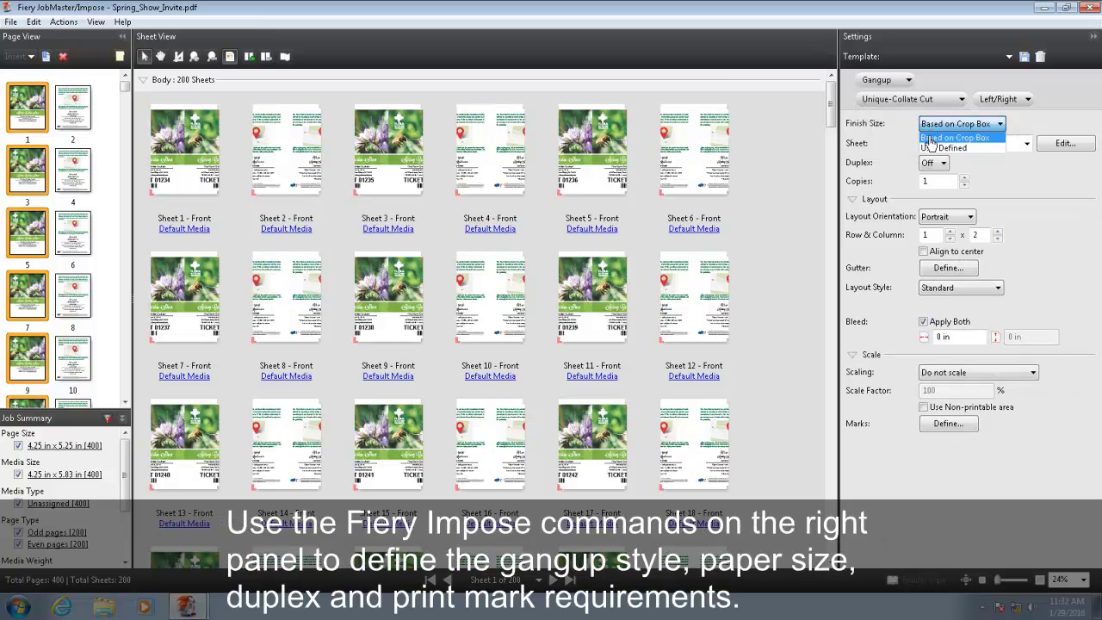
{"action": "left_click", "coordinate": [947, 148]}
Impose 3 x 2 duplex on 11x17 sheets and add trim marks
{"action": "left_click", "coordinate": [1026, 161]}
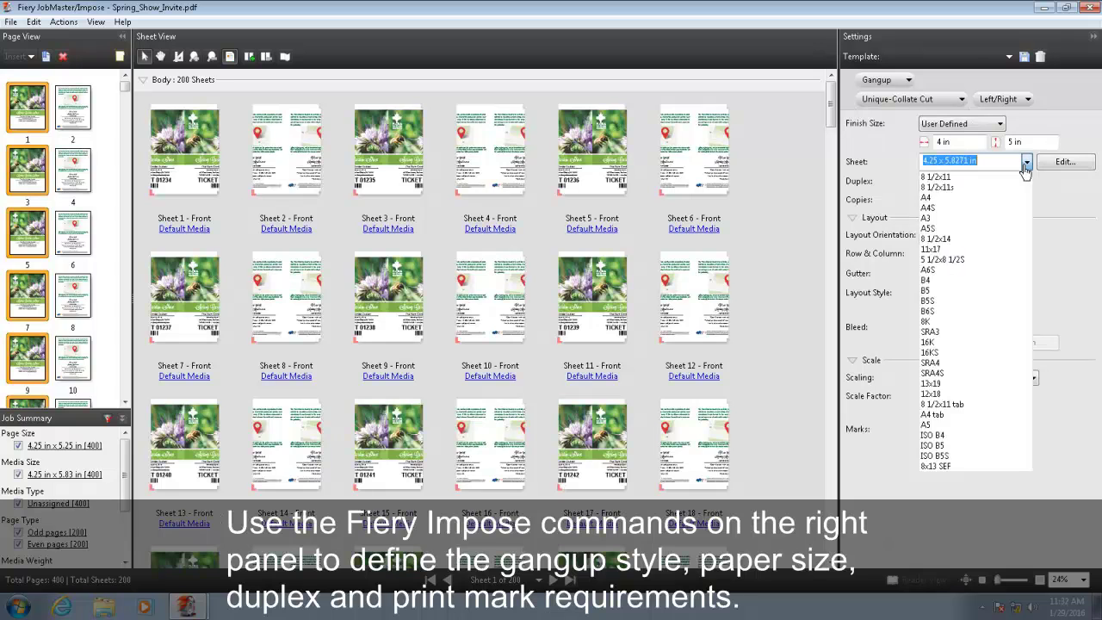
{"action": "left_click", "coordinate": [972, 249]}
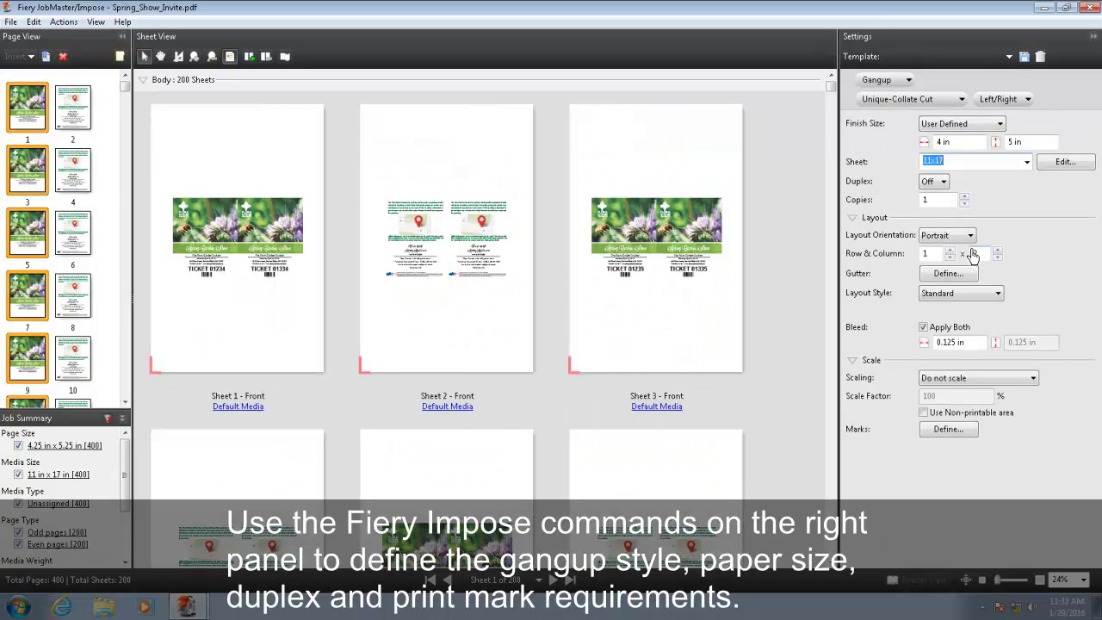
{"action": "left_click", "coordinate": [934, 181]}
{"action": "left_click", "coordinate": [927, 205]}
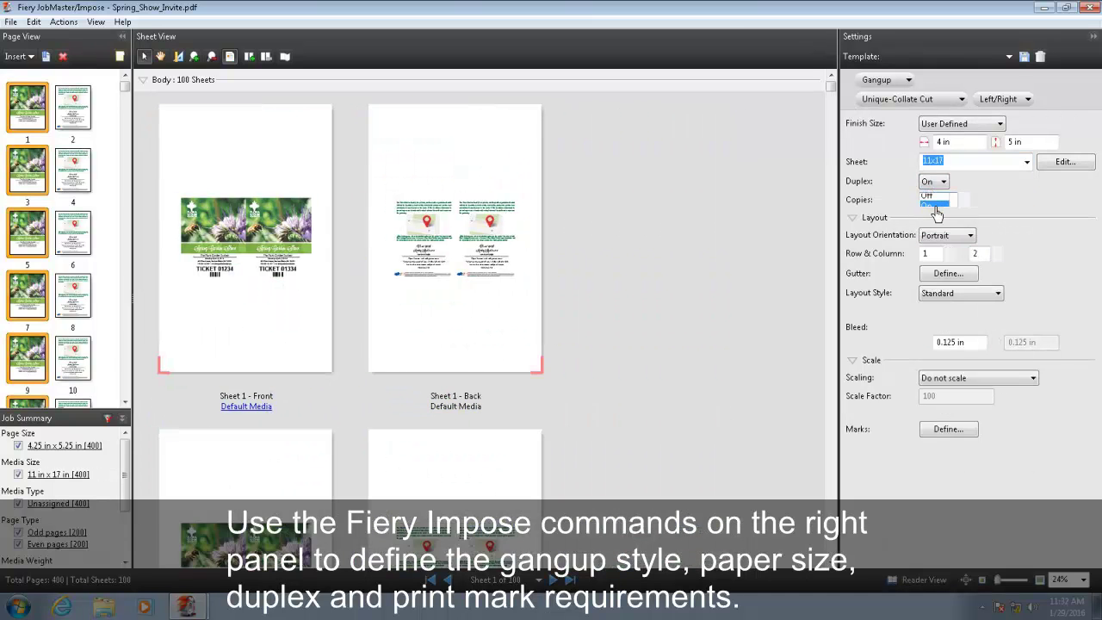
{"action": "left_click", "coordinate": [951, 251]}
{"action": "left_click", "coordinate": [951, 251]}
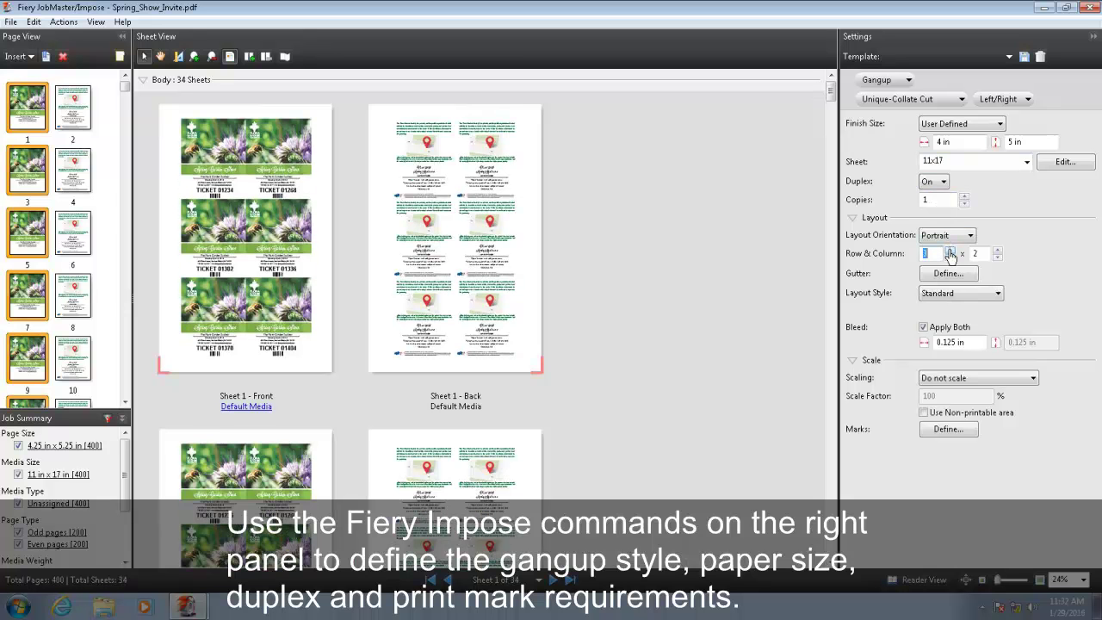
{"action": "left_click", "coordinate": [927, 430]}
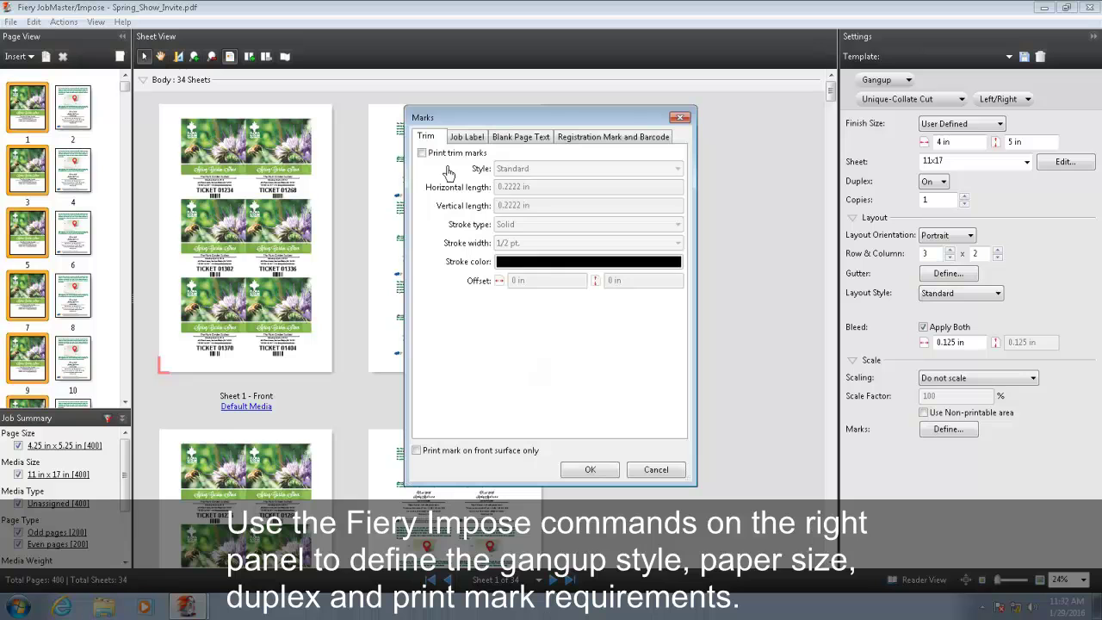
{"action": "left_click", "coordinate": [421, 155]}
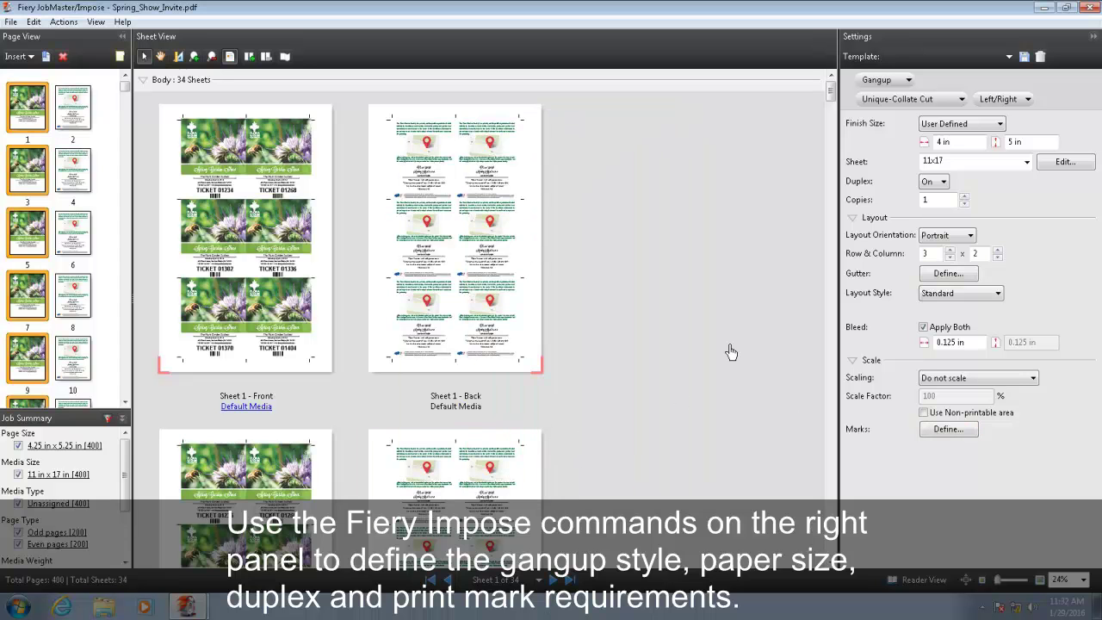
Preview Sheet 2 of the imposed invitation, then close JobMaster/Impose to get the Save prompt
{"action": "left_click_drag", "start_coordinate": [832, 97], "coordinate": [832, 114]}
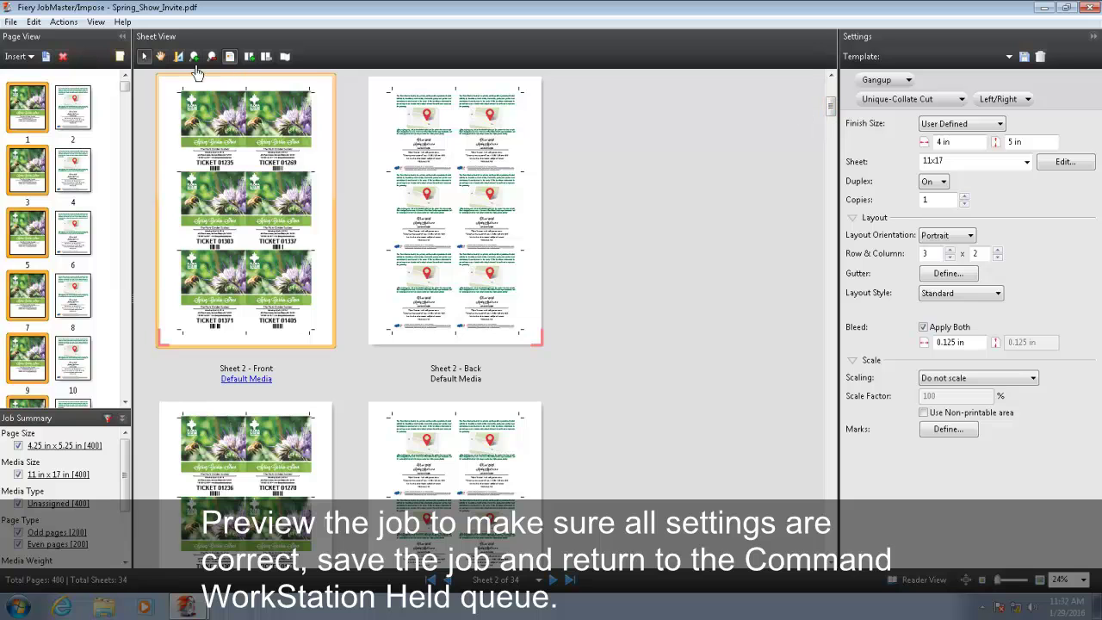
{"action": "left_click", "coordinate": [1090, 11]}
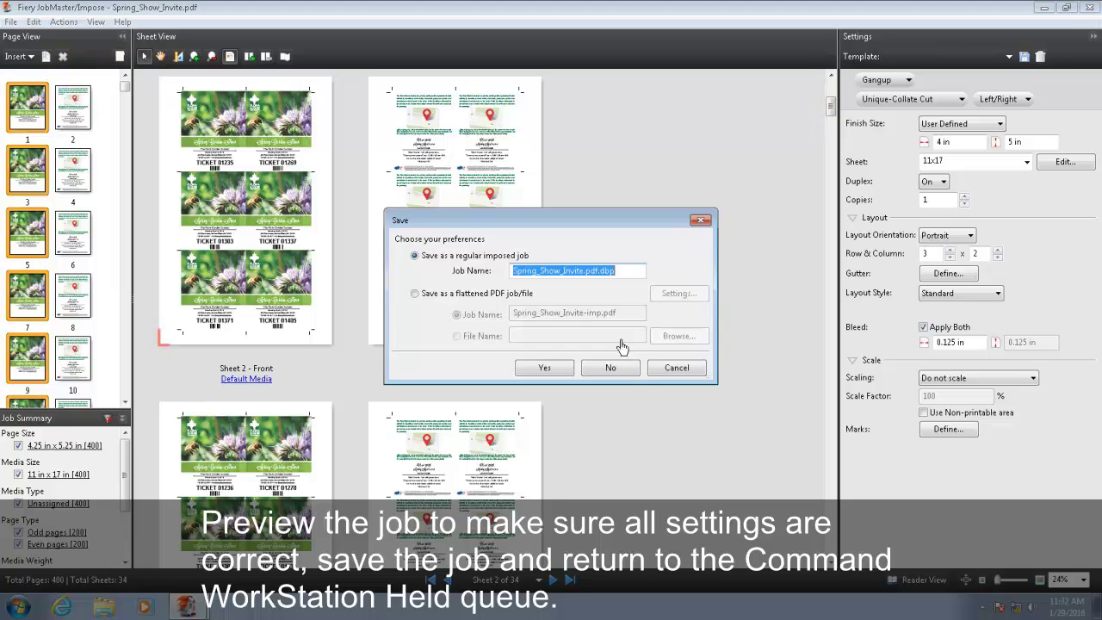
Save Spring_Show_Invite.pdf.dbp as a regular imposed job and print it from the Held queue
{"action": "left_click", "coordinate": [544, 368]}
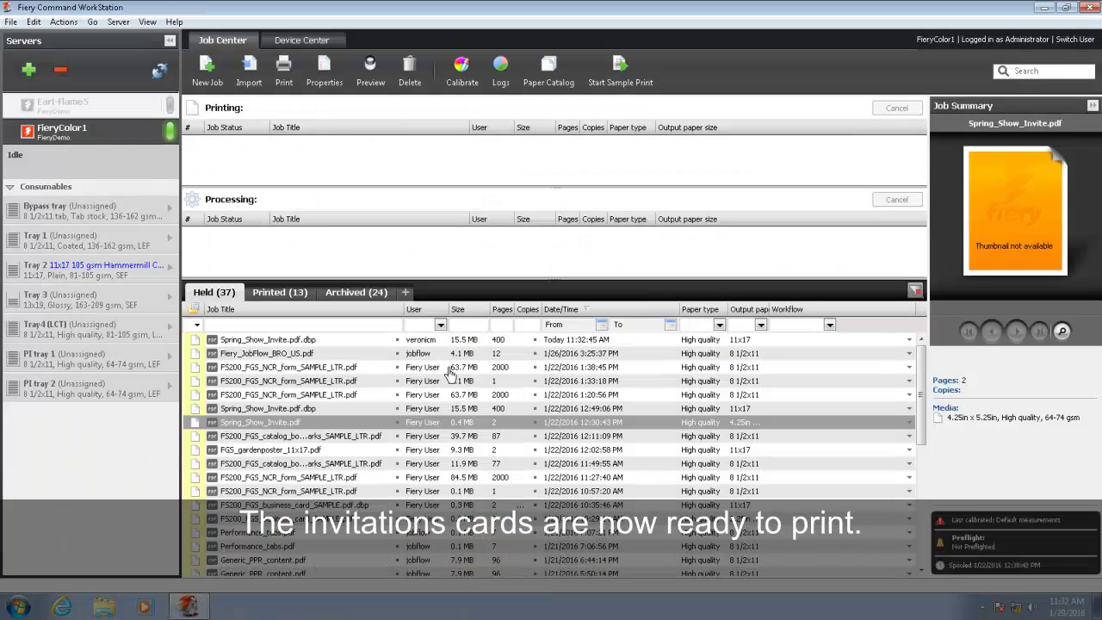
{"action": "left_click", "coordinate": [342, 340]}
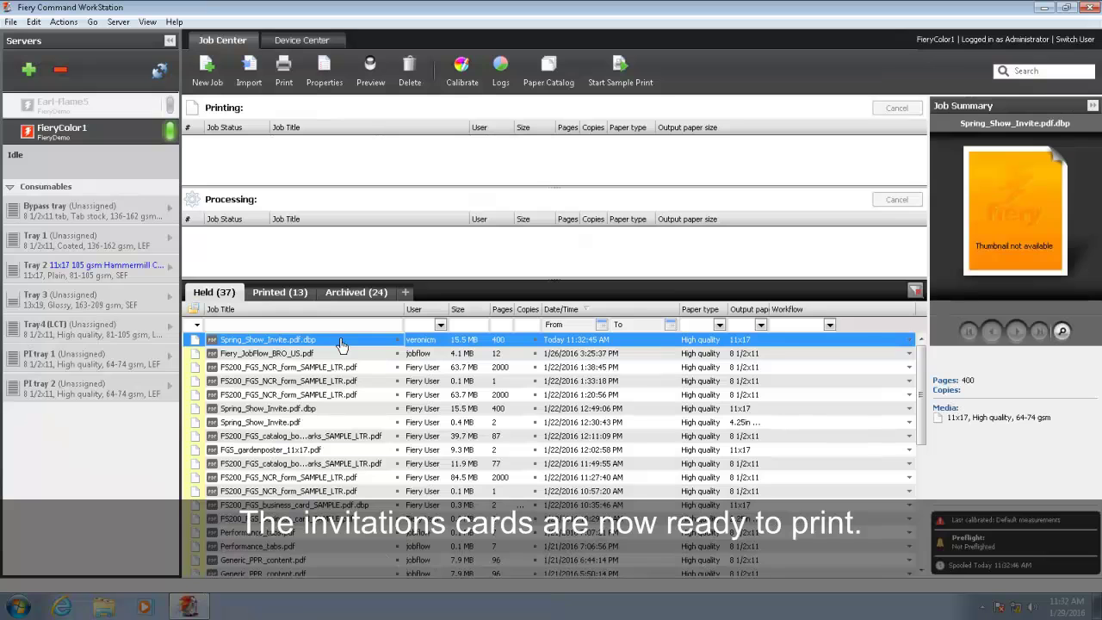
{"action": "left_click", "coordinate": [284, 80]}
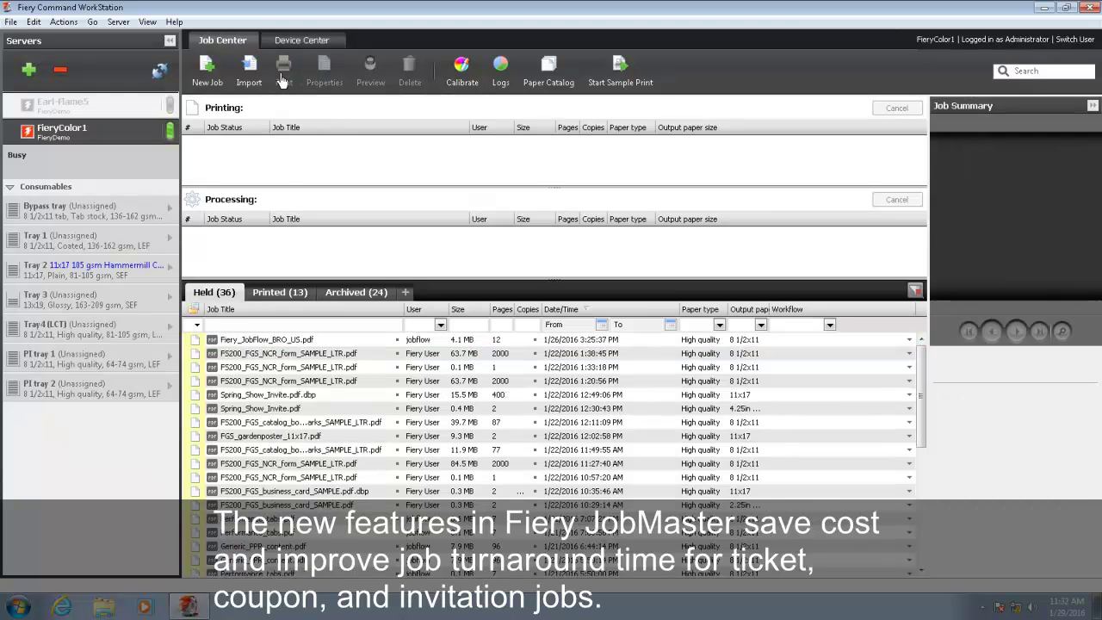